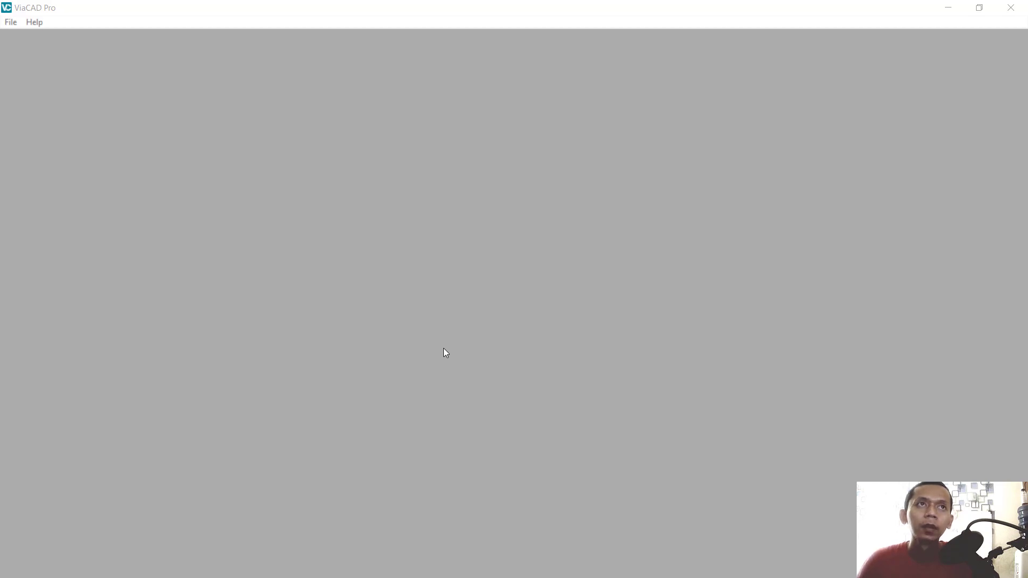
- Create a new blank drawing, Untitled 1, from the File menu
left_click(10, 22)
left_click(25, 44)
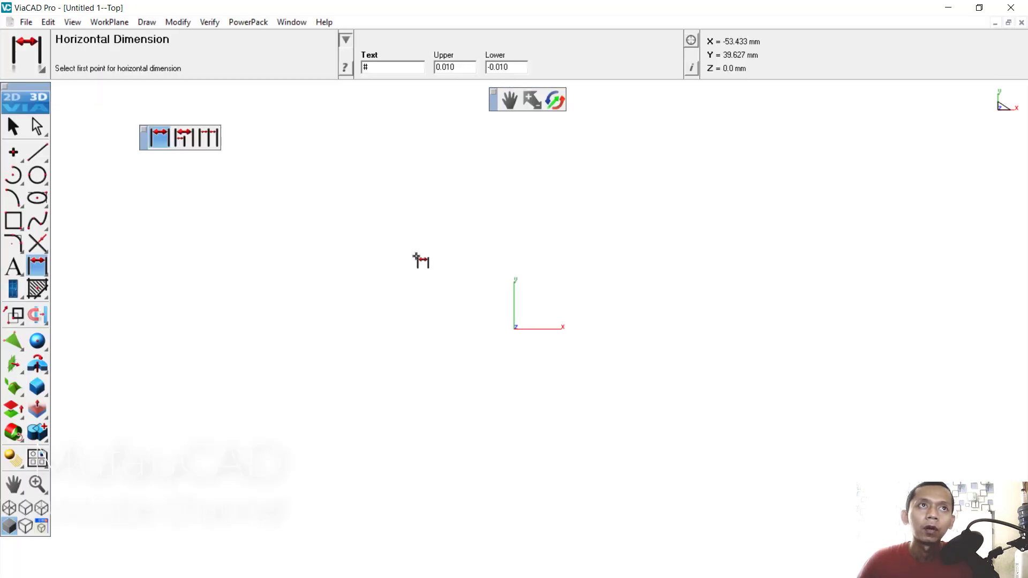
- Keep millimetres as the drawing unit in Preferences and select the Multi Wall CenterLine tool
left_click(26, 22)
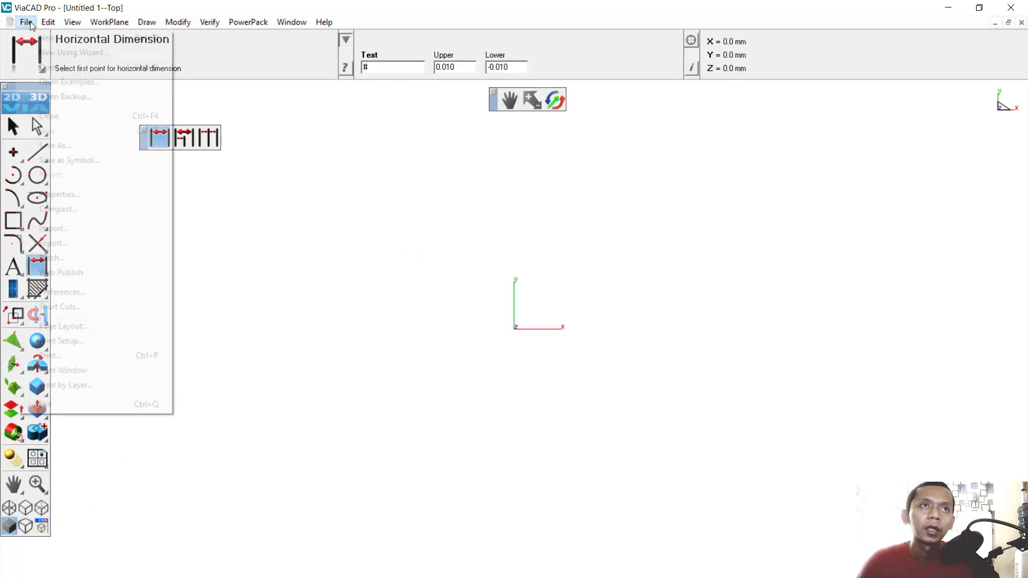
left_click(98, 289)
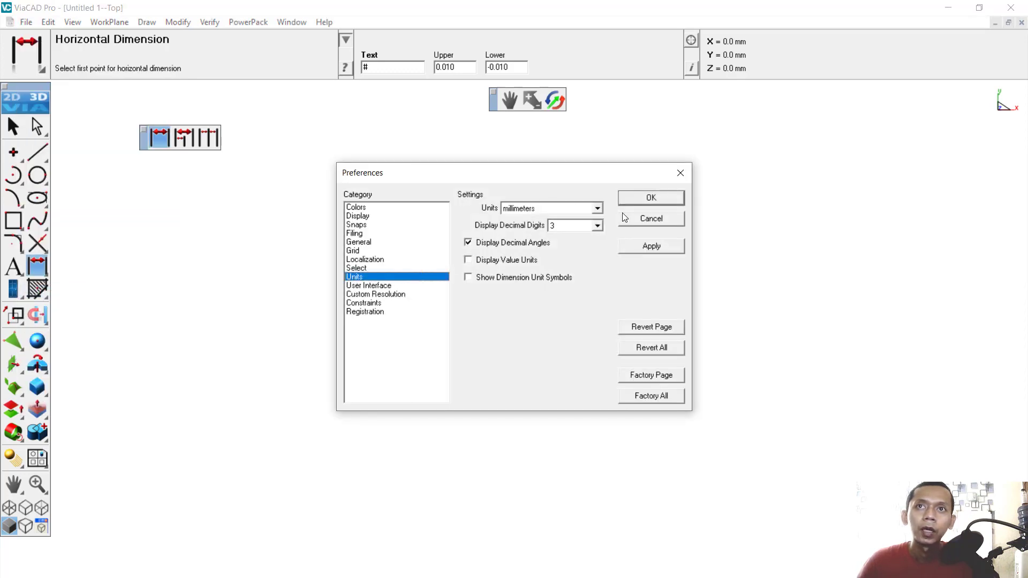
left_click(599, 209)
left_click(541, 243)
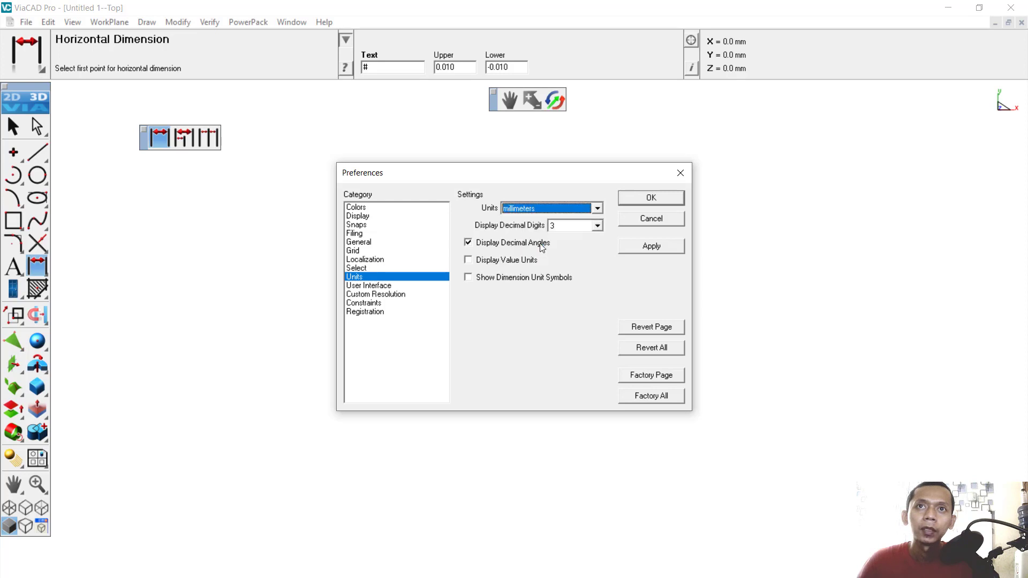
left_click(651, 198)
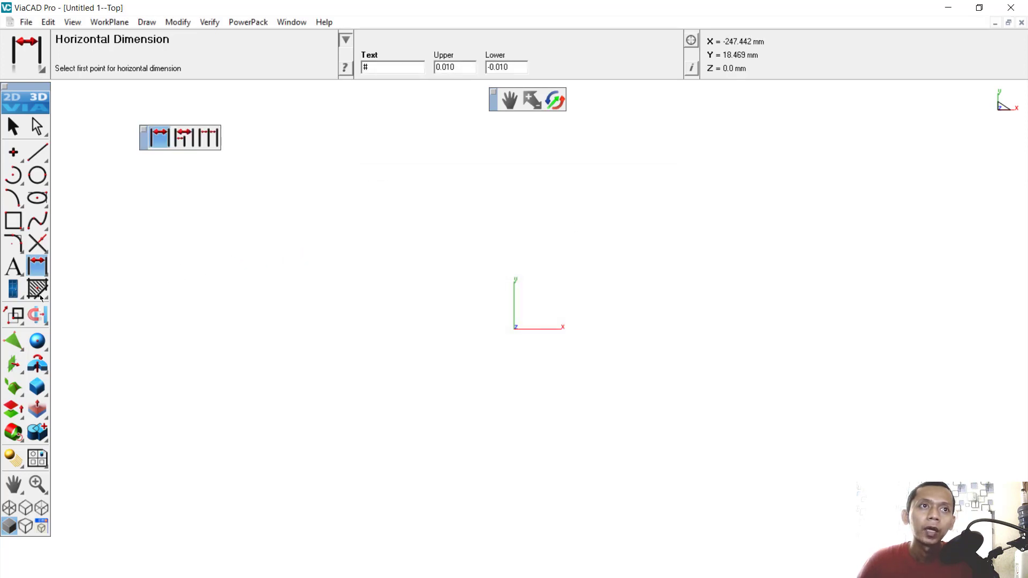
left_click_drag(17, 291, 64, 287)
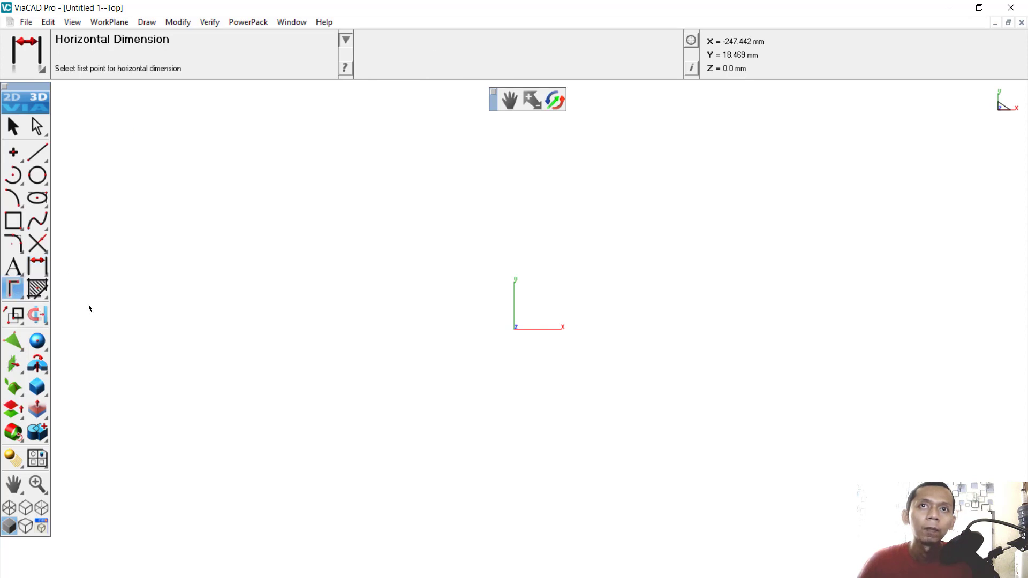
- Draw the first 150 mm walls: 4000 mm along the bottom and 5000 mm up the right
left_click(339, 414)
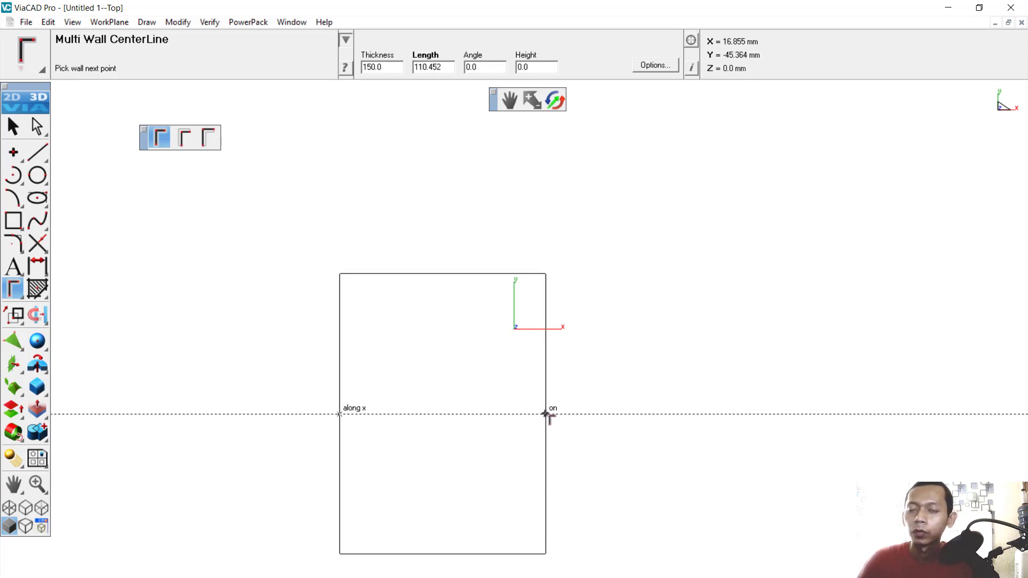
type("4000")
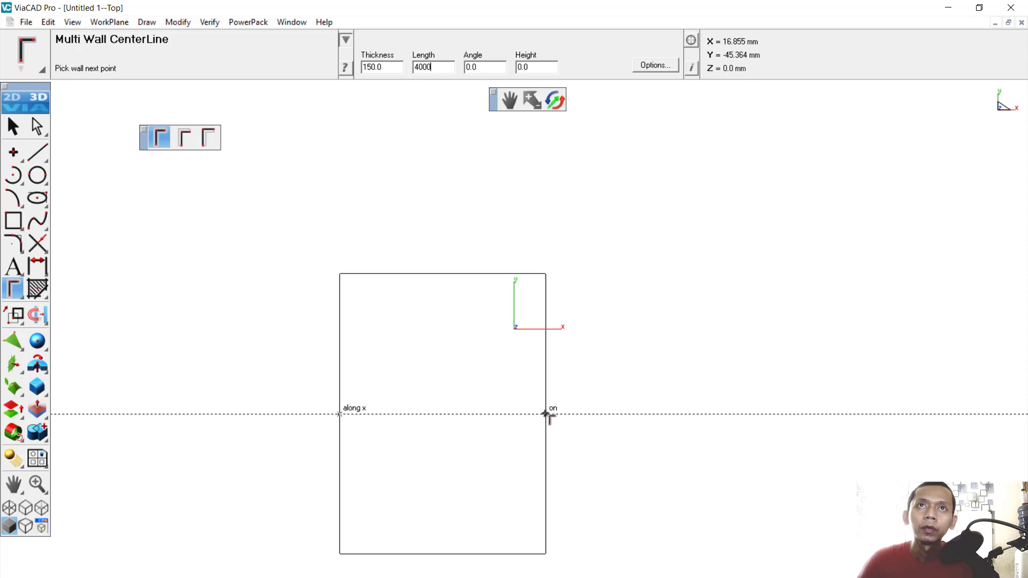
key("Return")
scroll(742, 344, "down", 4)
scroll(757, 360, "down", 8)
scroll(942, 351, "up", 5)
scroll(486, 359, "up", 1)
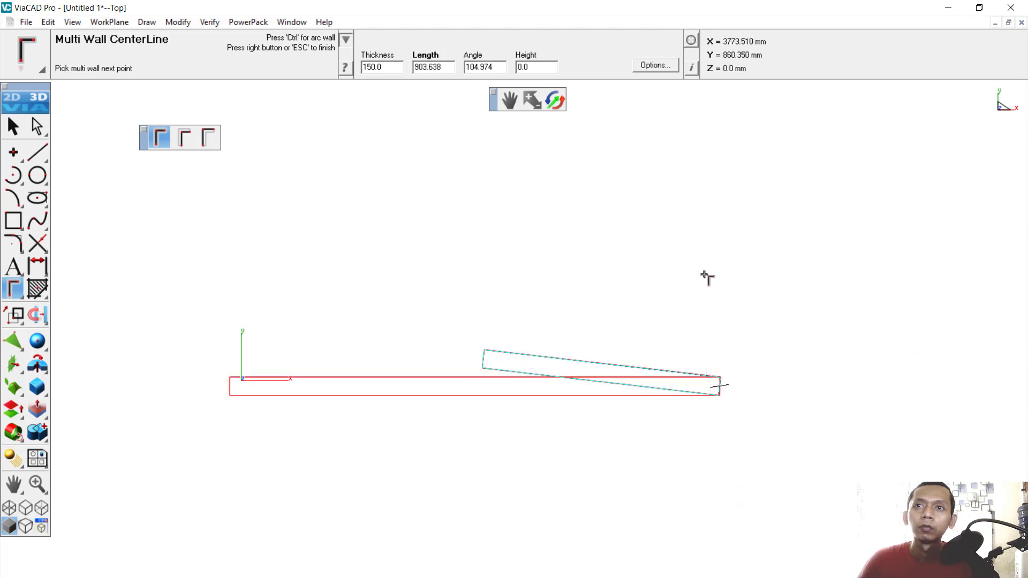
type("500")
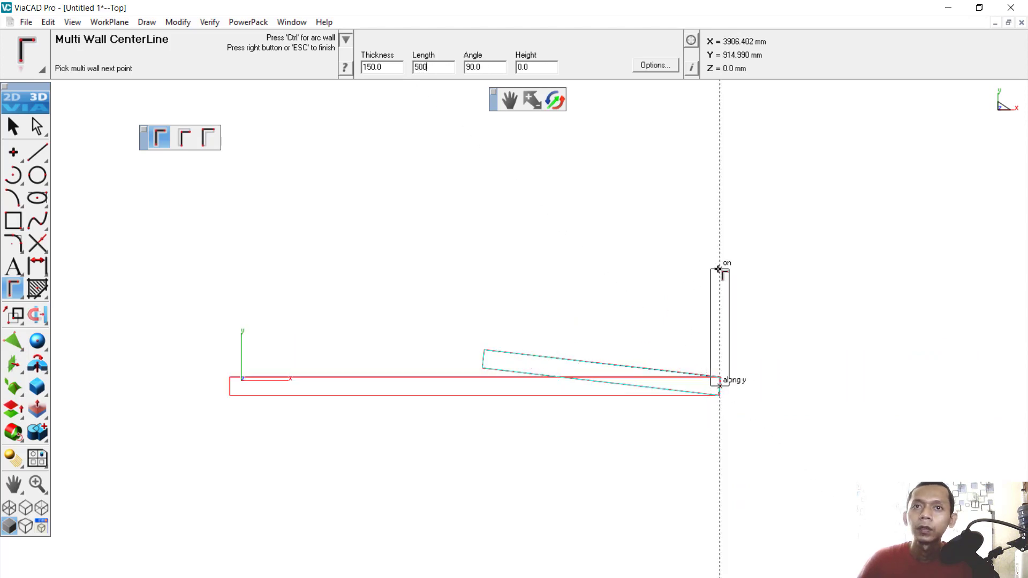
type("0")
key("Return")
key("Escape")
- Close the outline with a 4000 mm top wall and a 5000 mm left wall
scroll(609, 259, "down", 8)
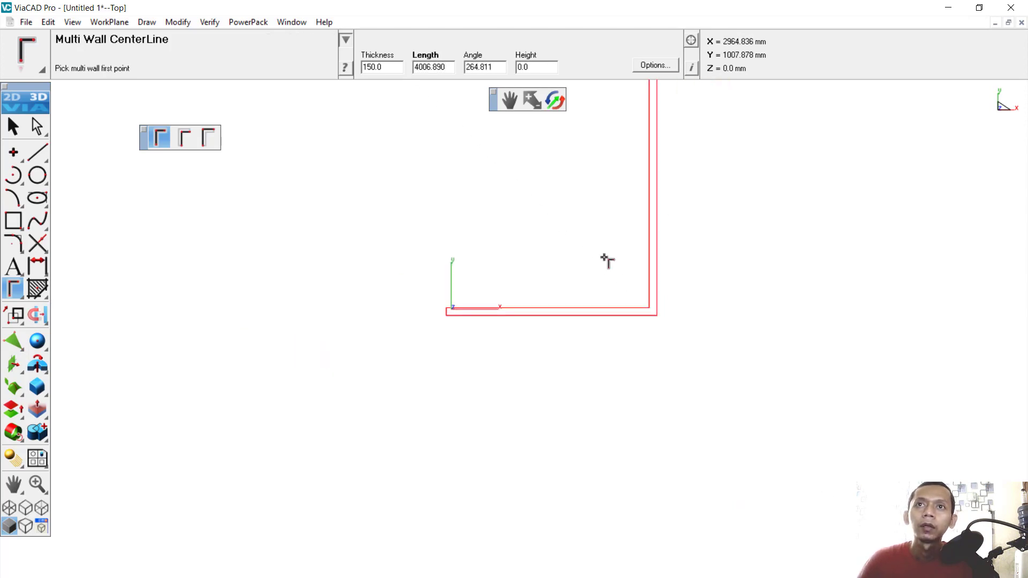
scroll(601, 156, "up", 2)
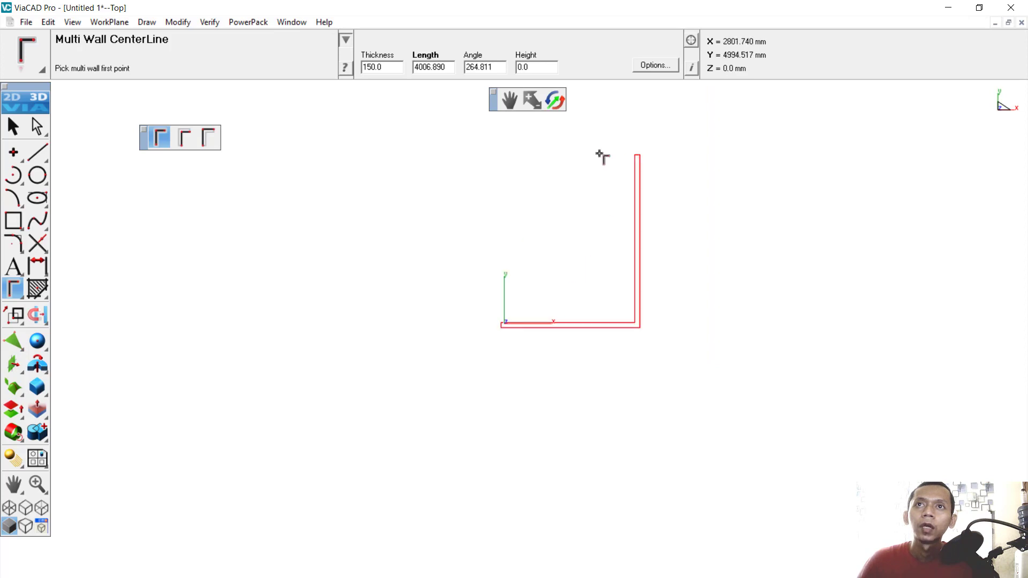
left_click(637, 156)
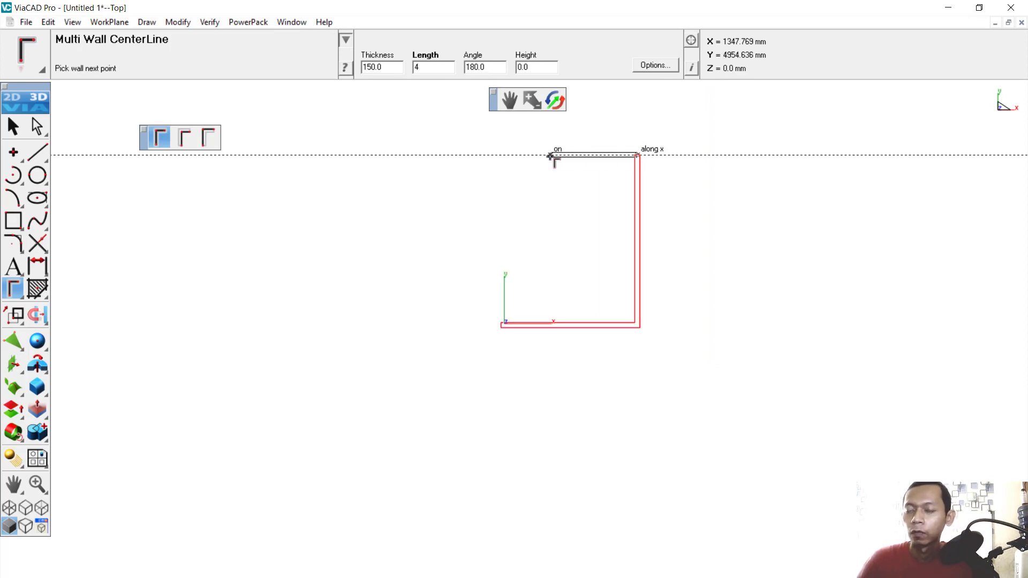
type("4000")
key("Return")
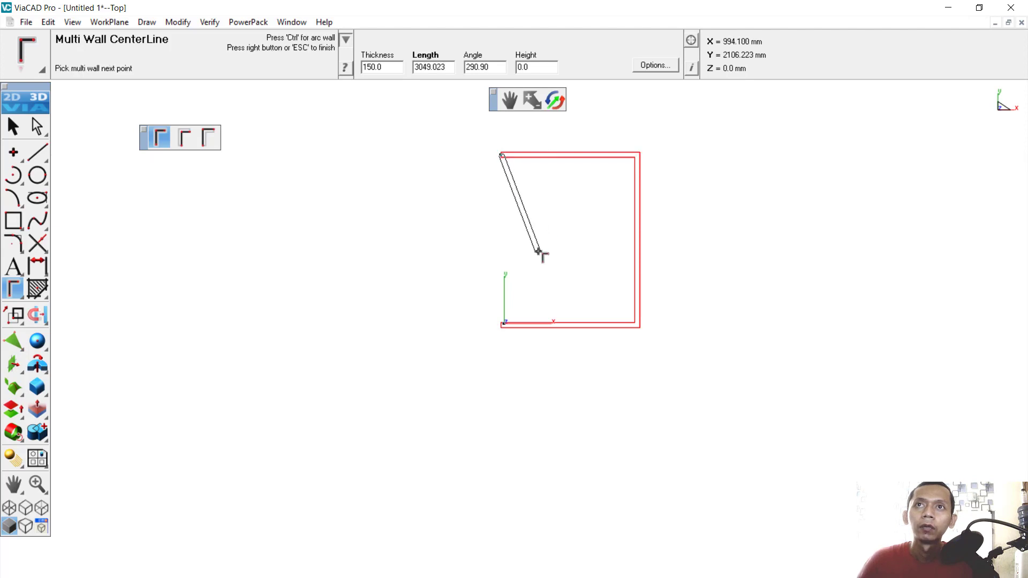
type("51")
key("Return")
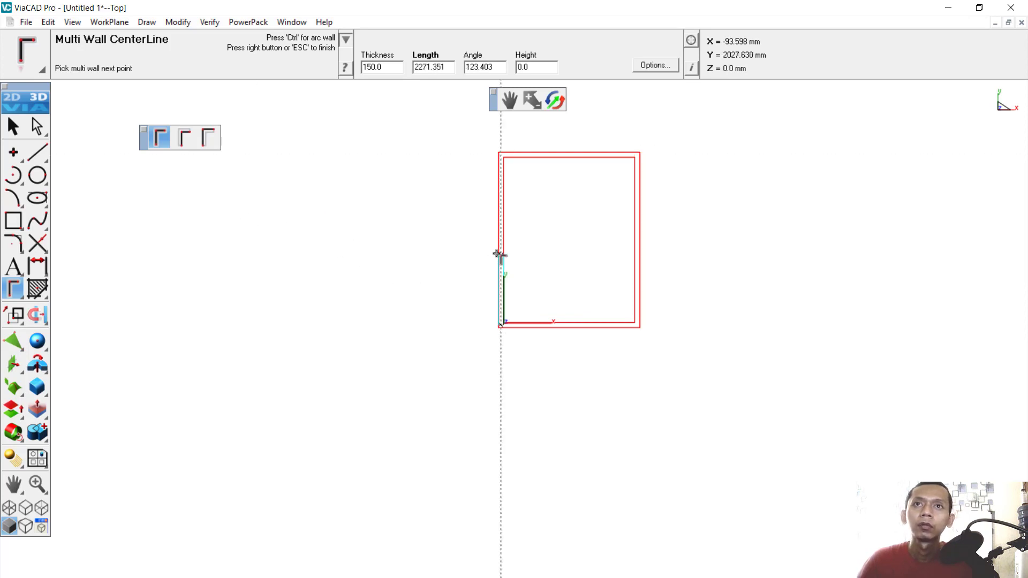
right_click(525, 156)
scroll(522, 159, "up", 2)
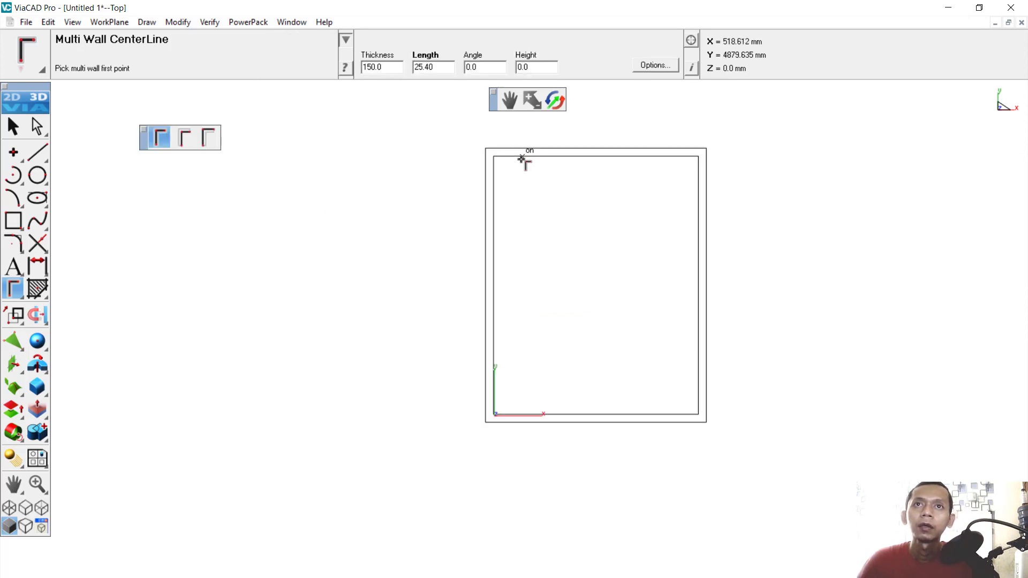
- Draw a cross wall 2000 mm below the top-left corner, running over to the right wall
left_click(491, 155)
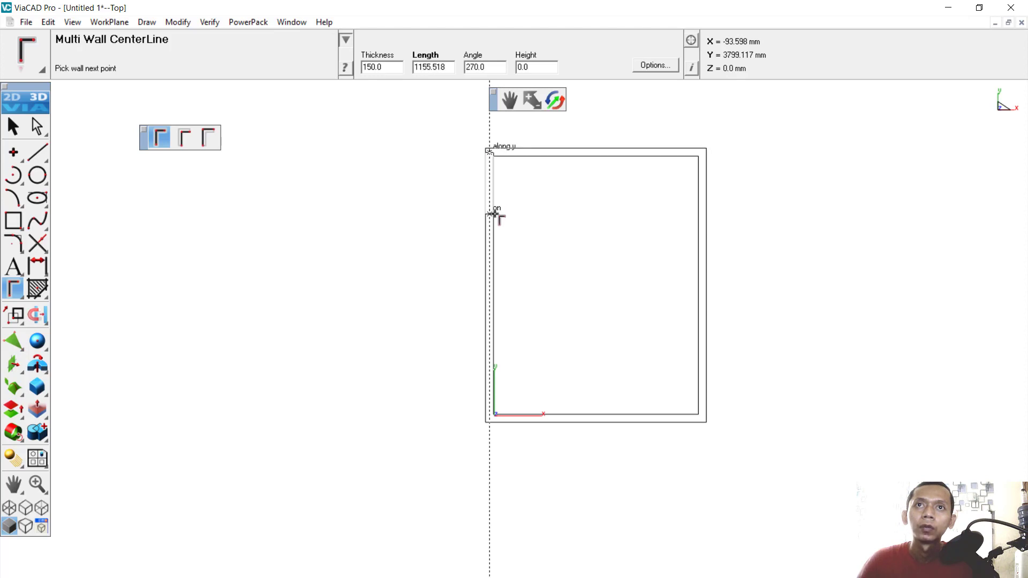
type("2000")
key("Return")
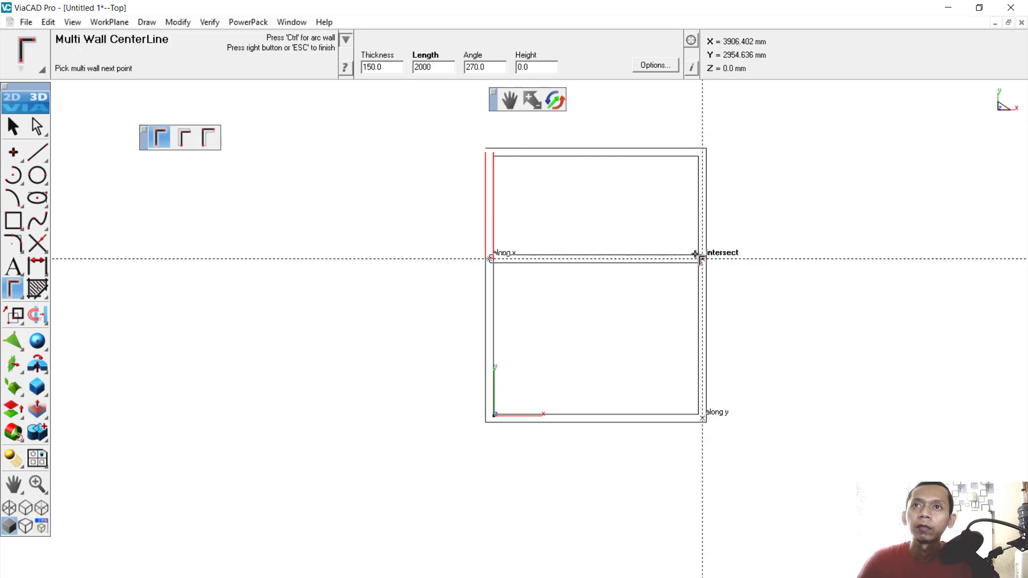
left_click(701, 259)
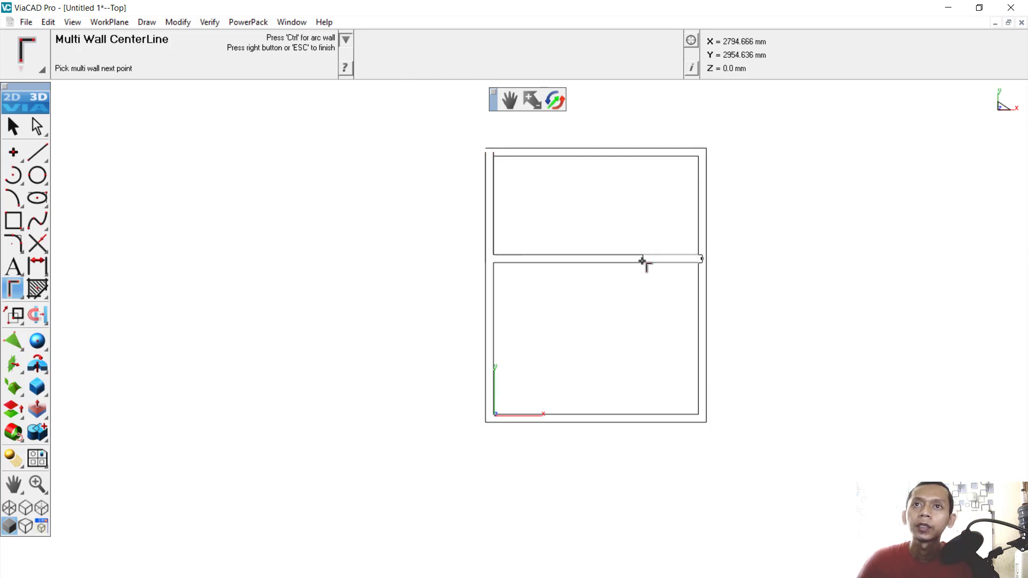
key("Escape")
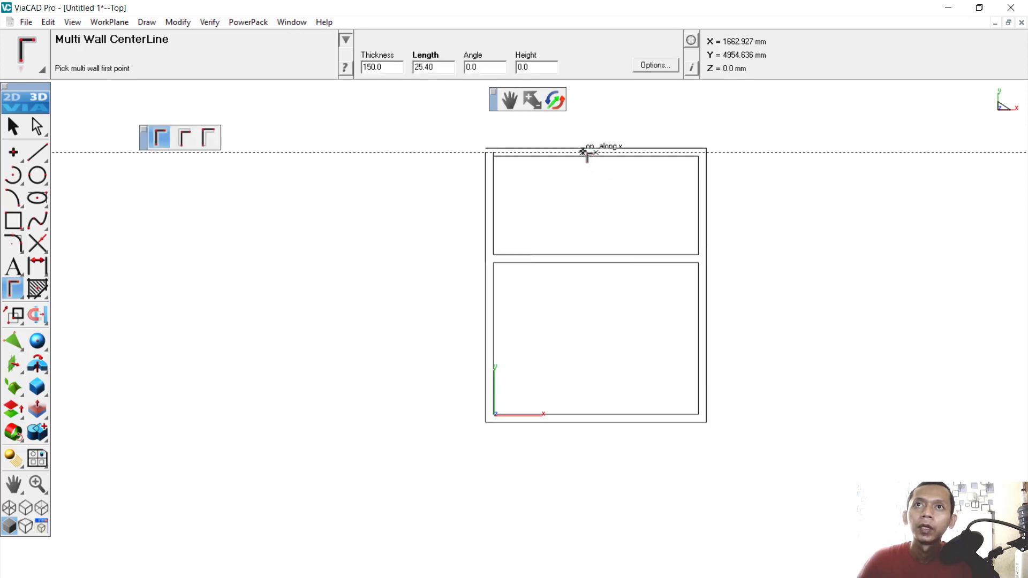
- Add a vertical wall from the top wall's midpoint down to the cross wall
left_click(596, 152)
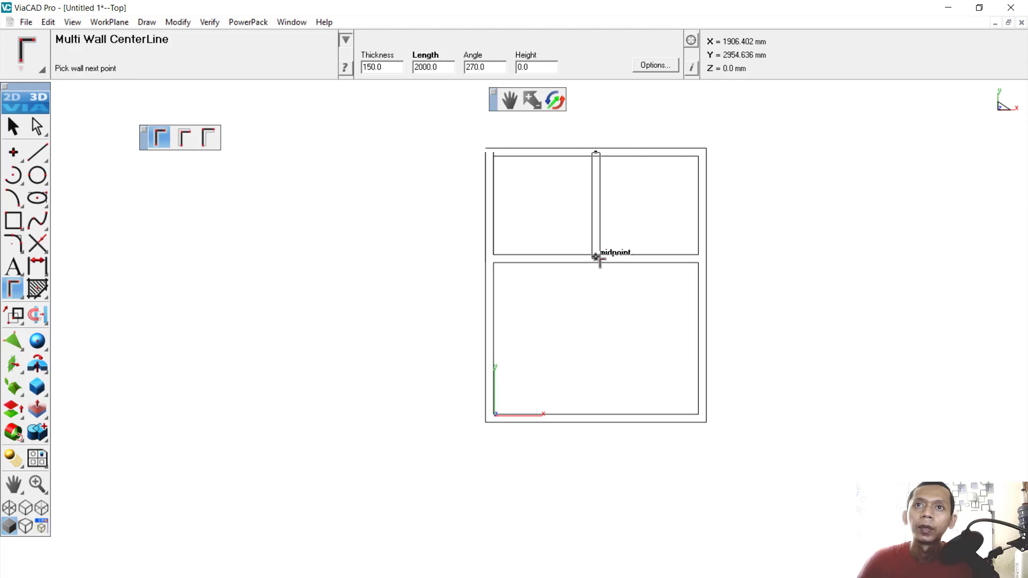
left_click(596, 259)
key("Escape")
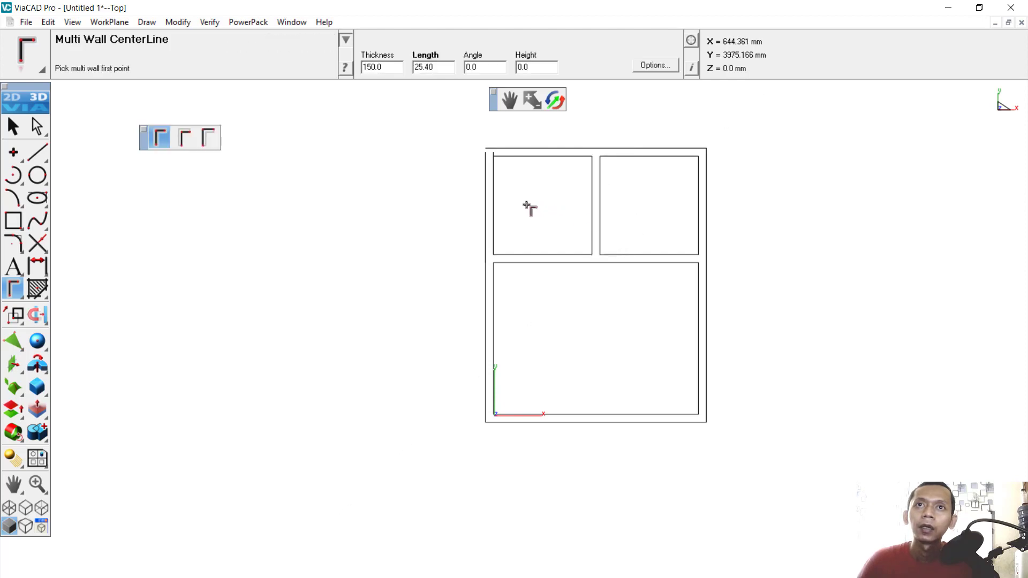
key("Escape")
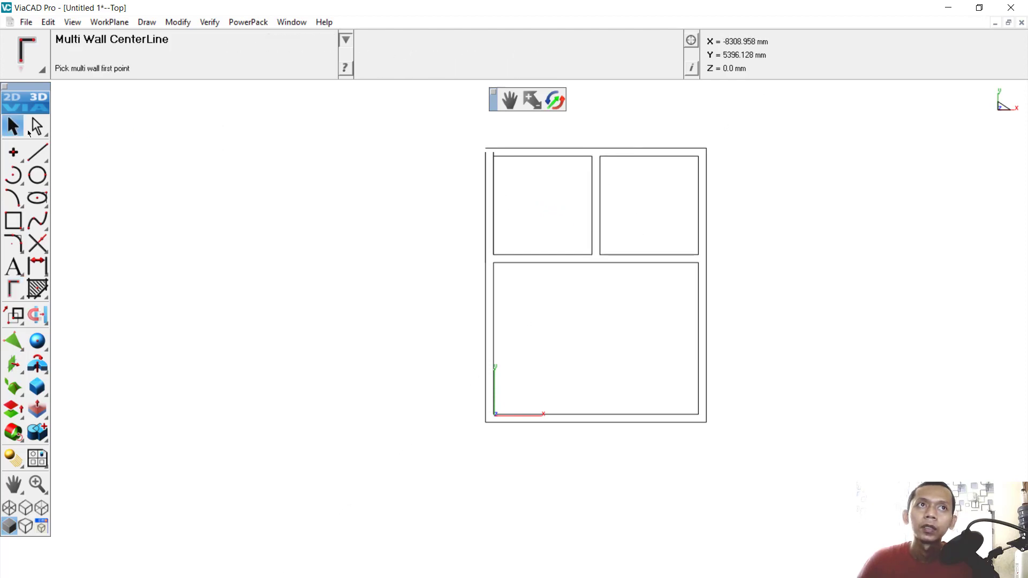
- Check the overlapping left wall Wall_44, then ready an Overlapping Sill window with 1300 offset and 1300 width
left_click(494, 214)
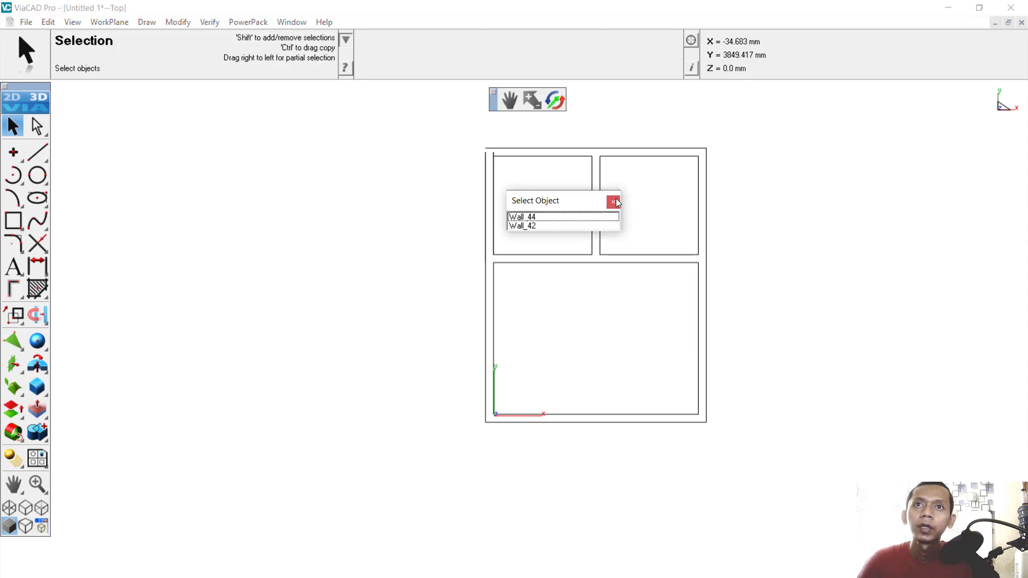
left_click(550, 215)
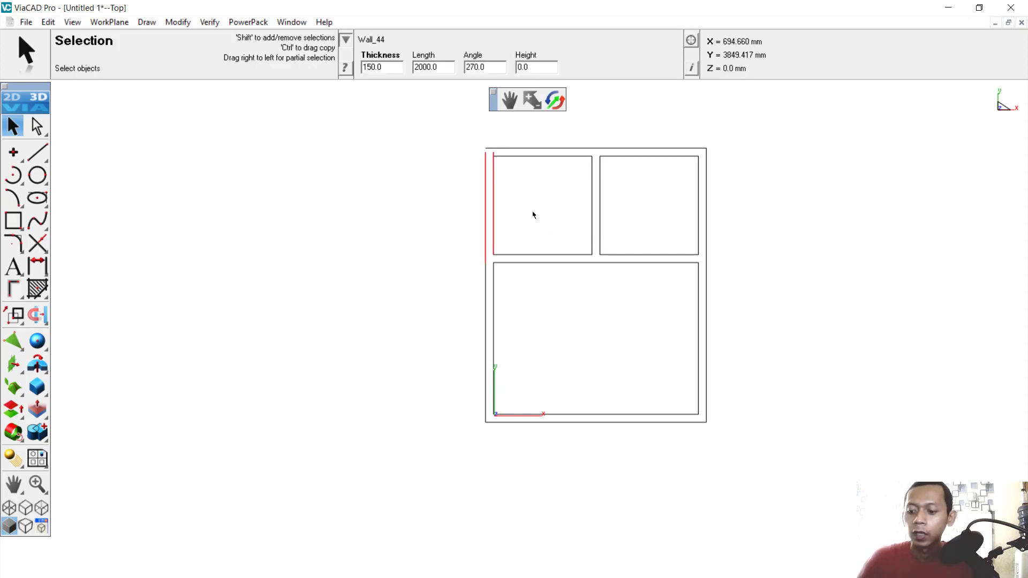
left_click(533, 215)
scroll(780, 210, "up", 1)
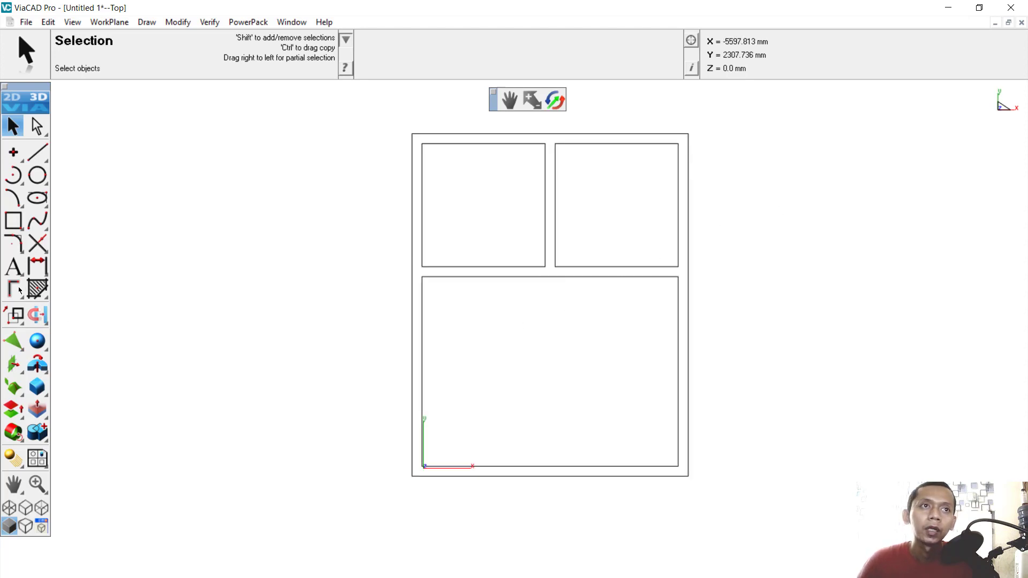
left_click_drag(12, 290, 83, 290)
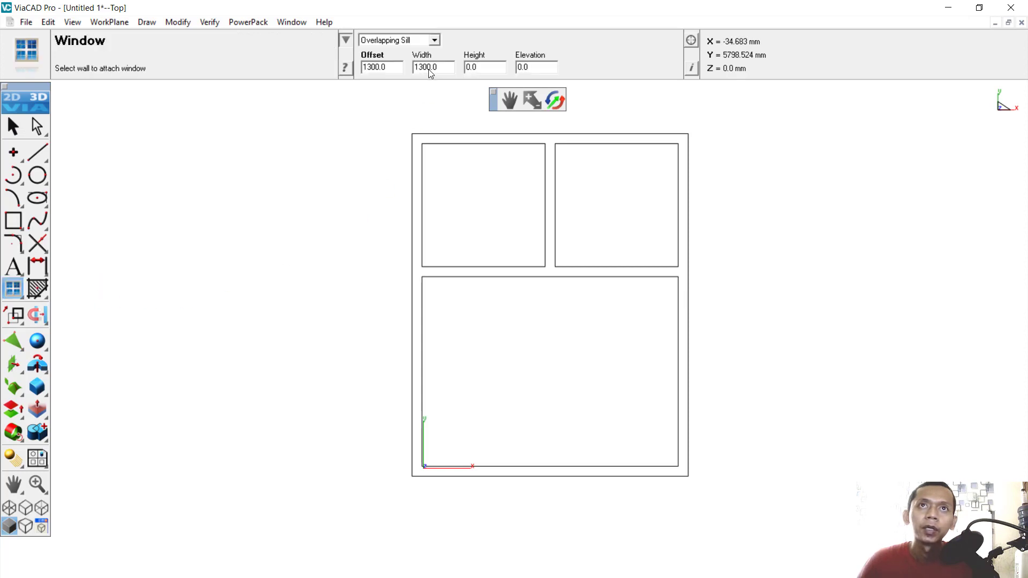
- Insert the 1300 mm window Window_49 in the bottom wall and slide it right to a 3026.129 offset
left_click(597, 467)
left_click(569, 489)
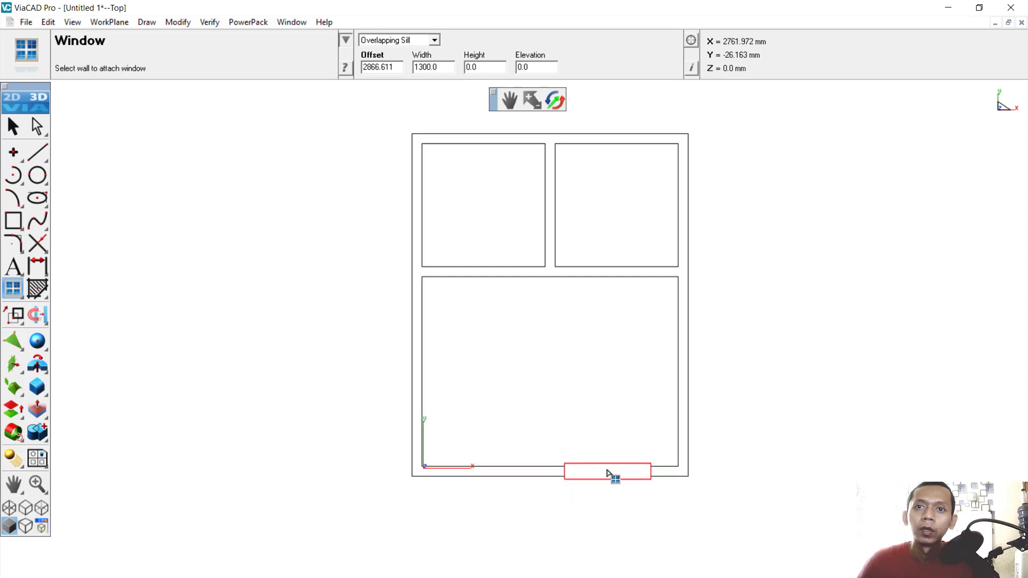
left_click(14, 127)
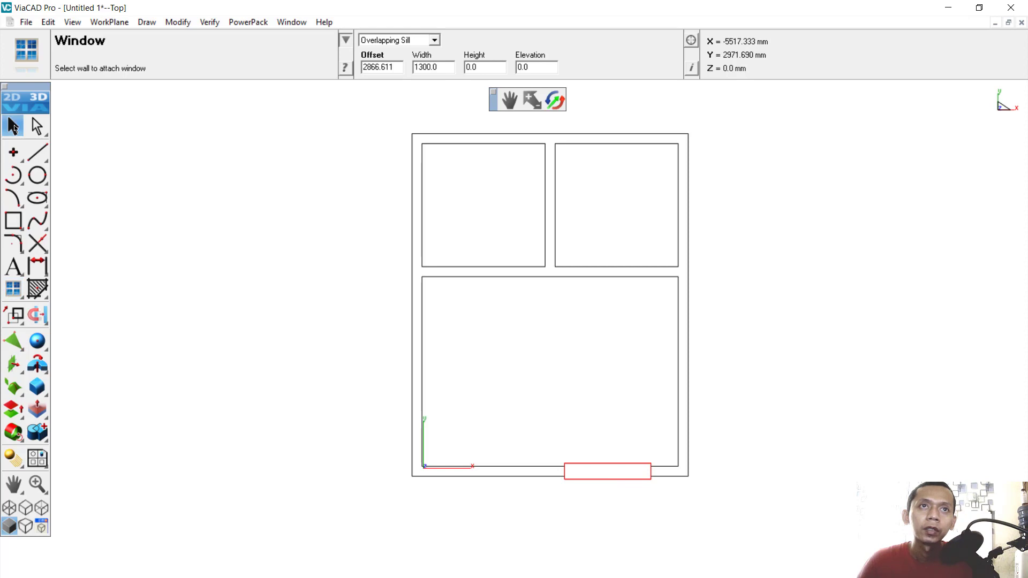
left_click_drag(597, 462, 619, 463)
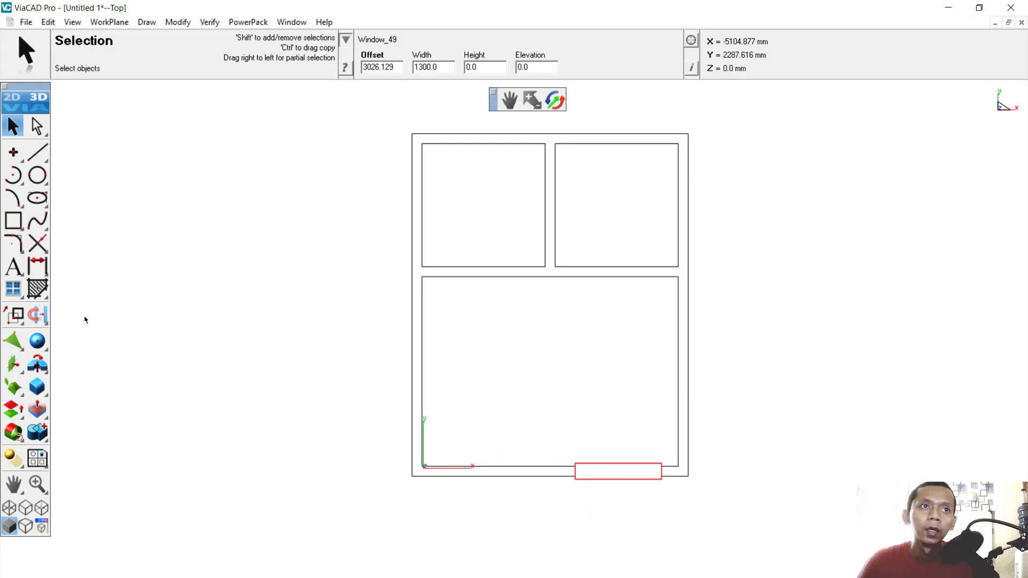
left_click(15, 290)
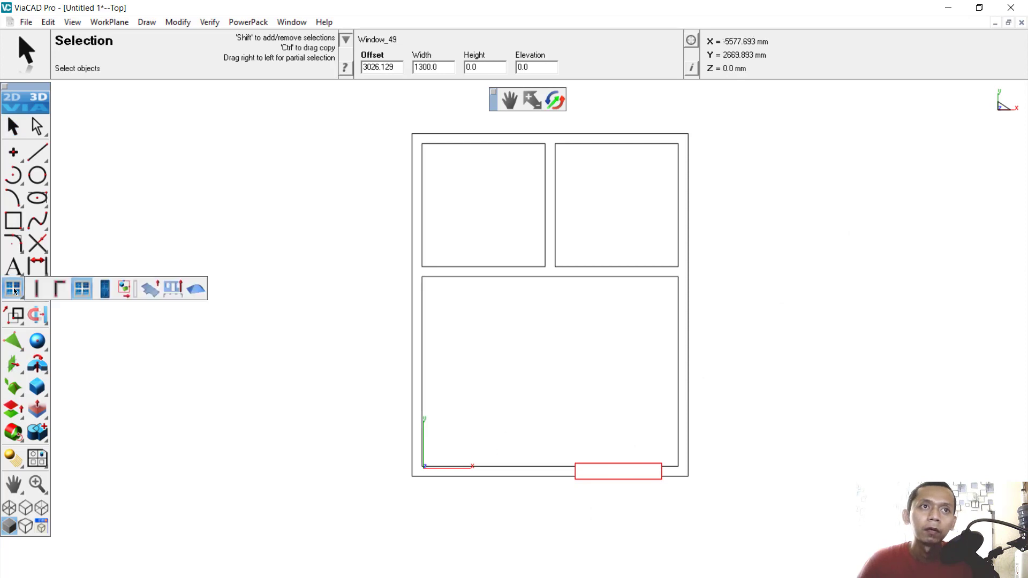
- Place three 800 mm single doors: one in the bottom wall, two in the middle wall into the upper rooms
left_click(106, 292)
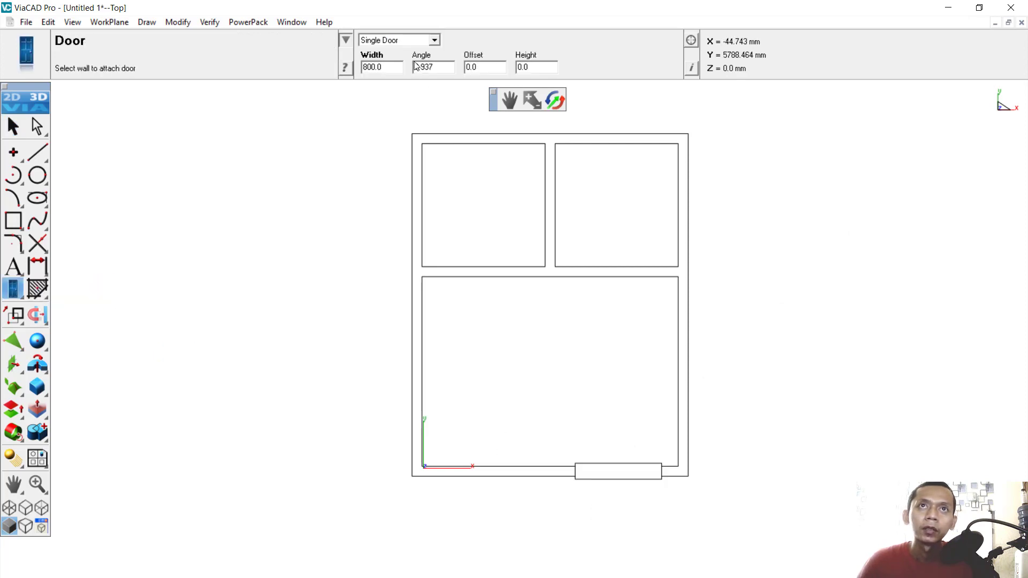
left_click(498, 475)
left_click(485, 467)
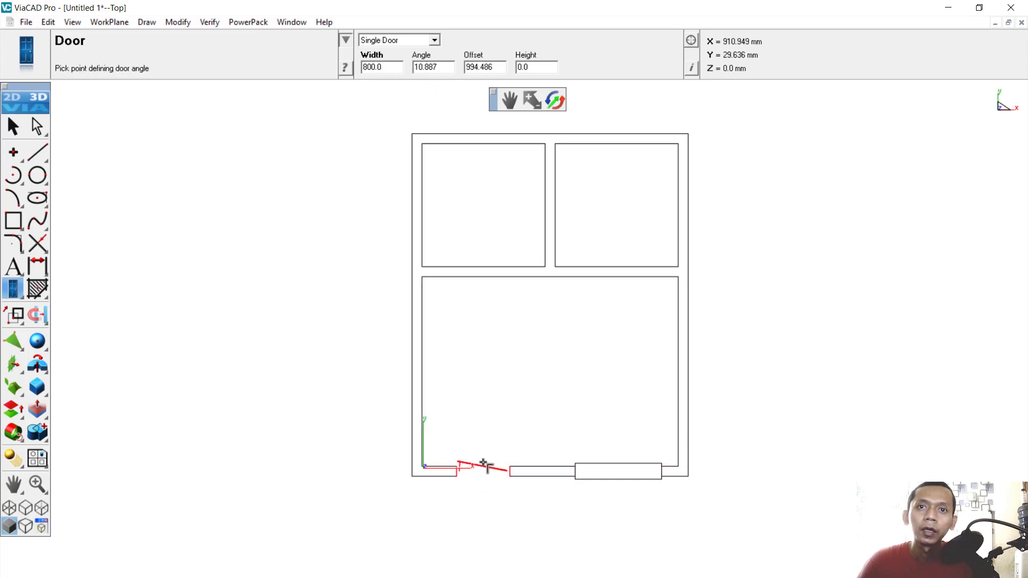
left_click(460, 399)
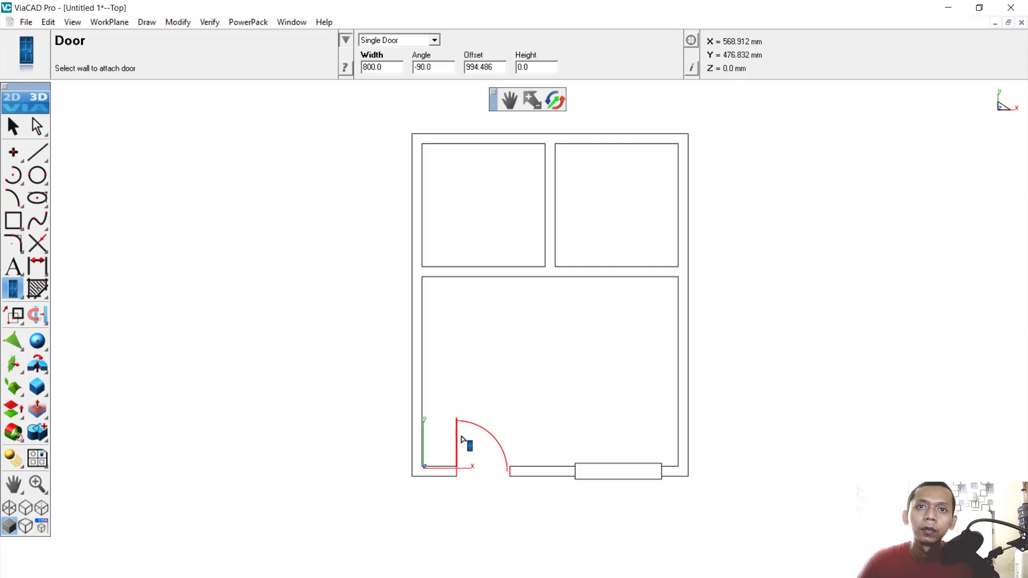
left_click(510, 275)
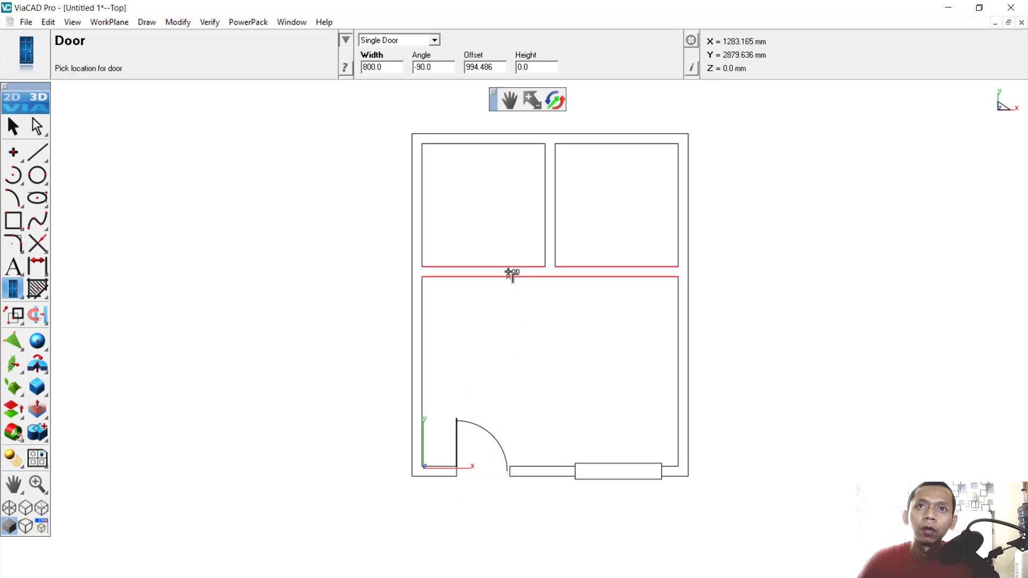
left_click(508, 273)
left_click(534, 224)
left_click(608, 271)
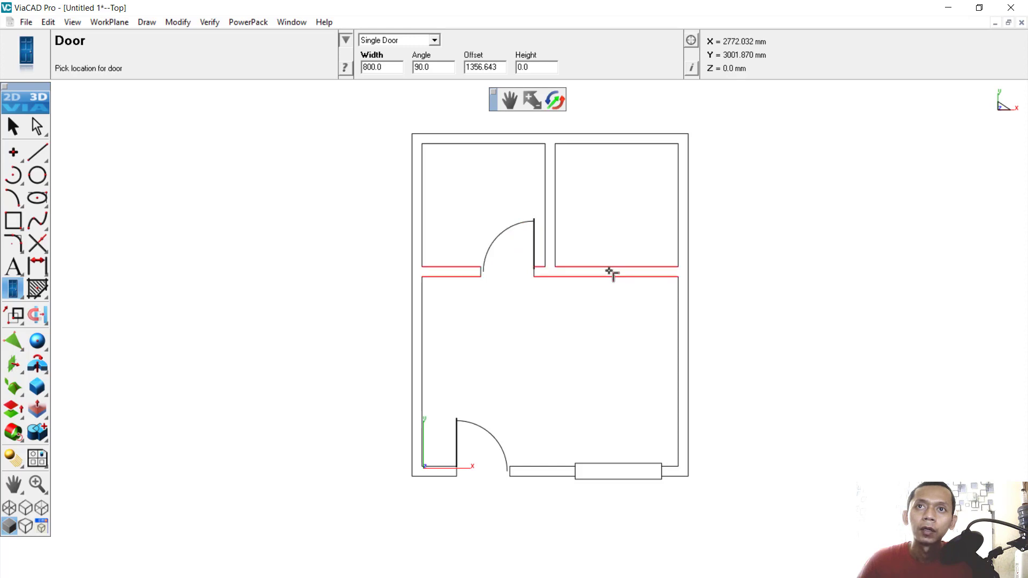
left_click(611, 237)
left_click(581, 221)
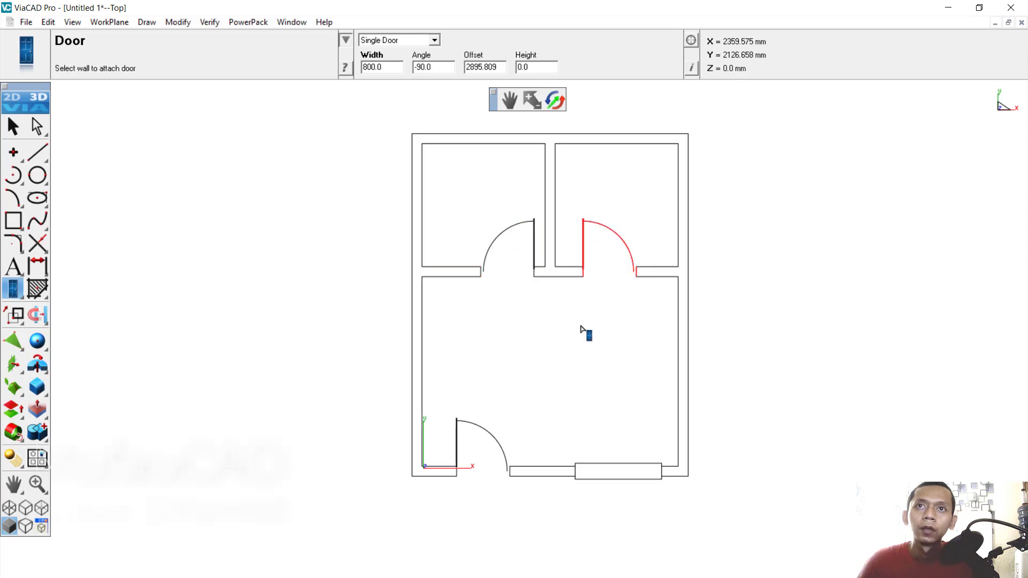
left_click(18, 124)
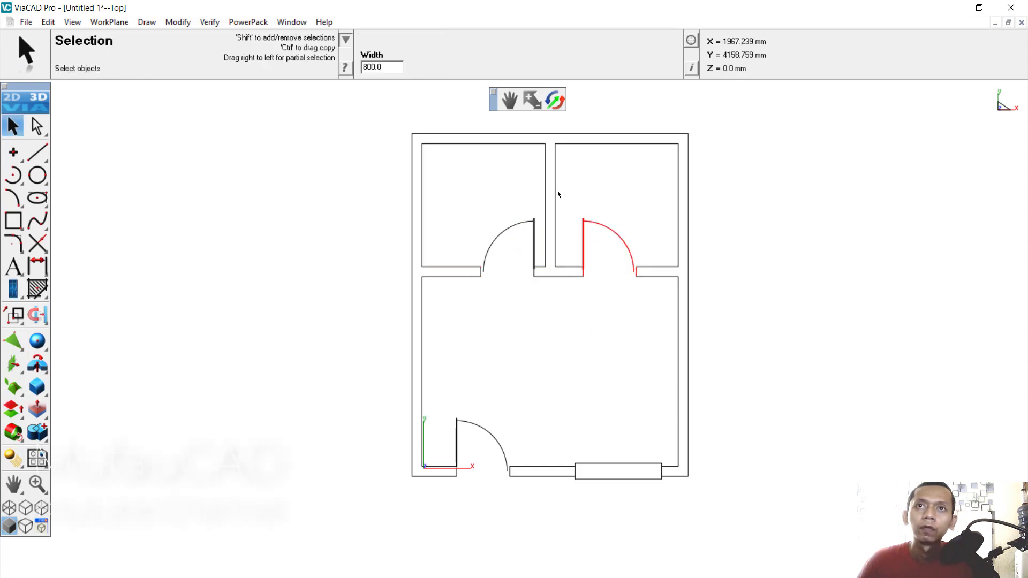
- Slide the two upper doors along the middle wall until they sit beside the central partition
scroll(557, 193, "up", 2)
left_click_drag(637, 257, 612, 258)
left_click(468, 258)
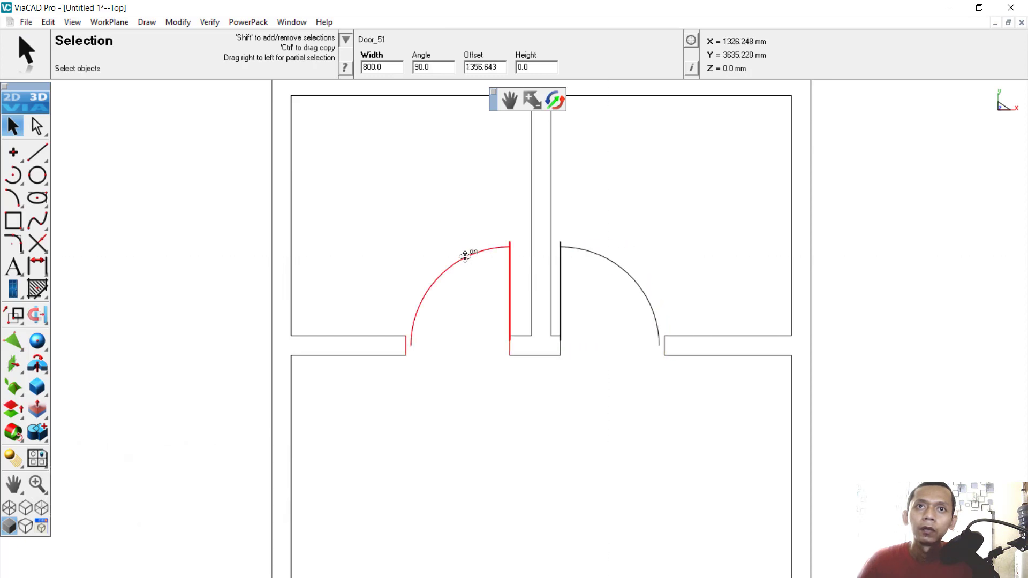
left_click_drag(469, 257, 482, 257)
- Push the bottom door, Door_50, tight into the lower-left corner and deselect it
scroll(555, 356, "down", 4)
scroll(522, 434, "up", 3)
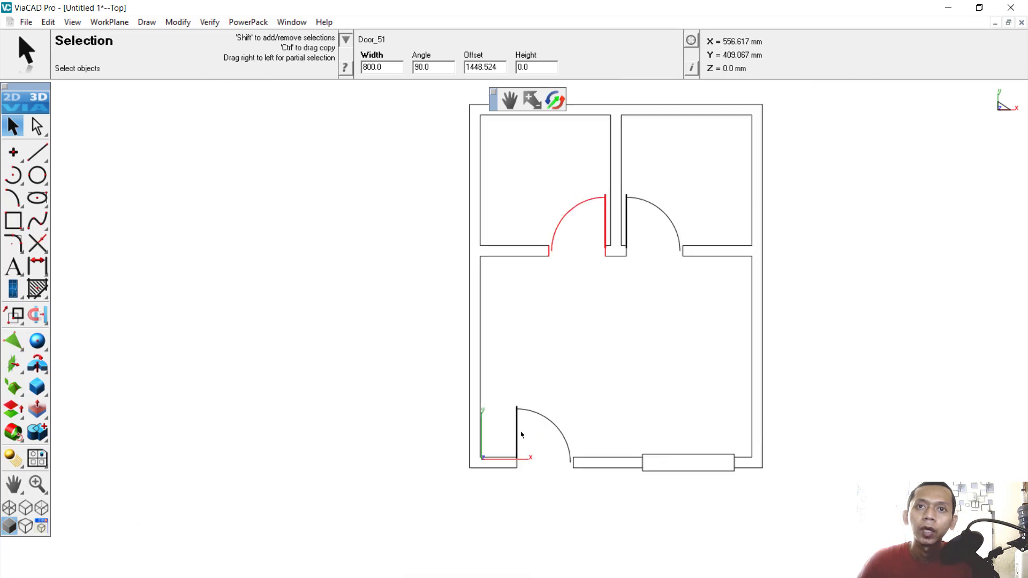
scroll(522, 435, "up", 1)
left_click_drag(534, 412, 482, 428)
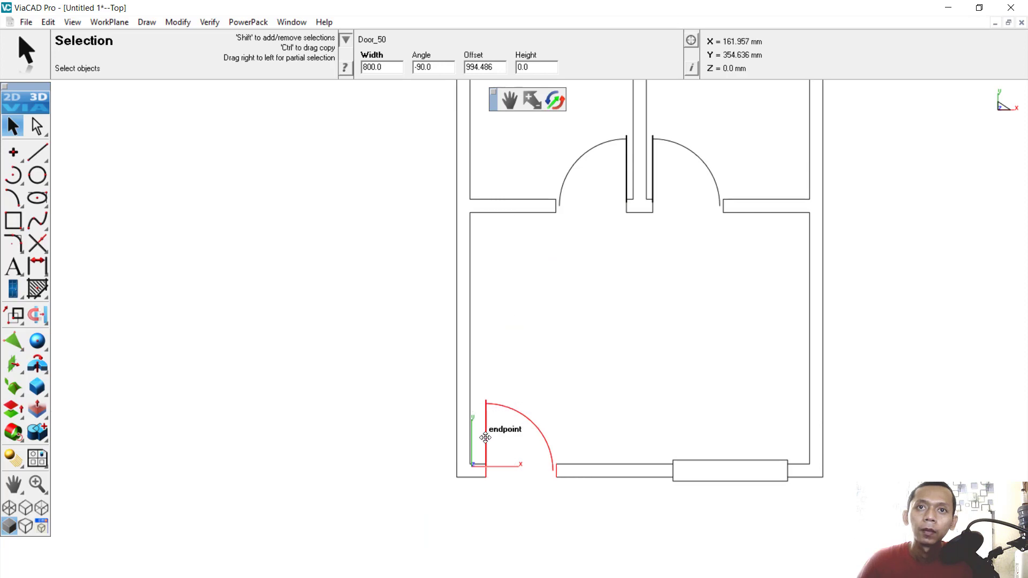
scroll(481, 428, "up", 2)
left_click_drag(532, 379, 523, 381)
scroll(608, 360, "up", 1)
scroll(649, 348, "down", 3)
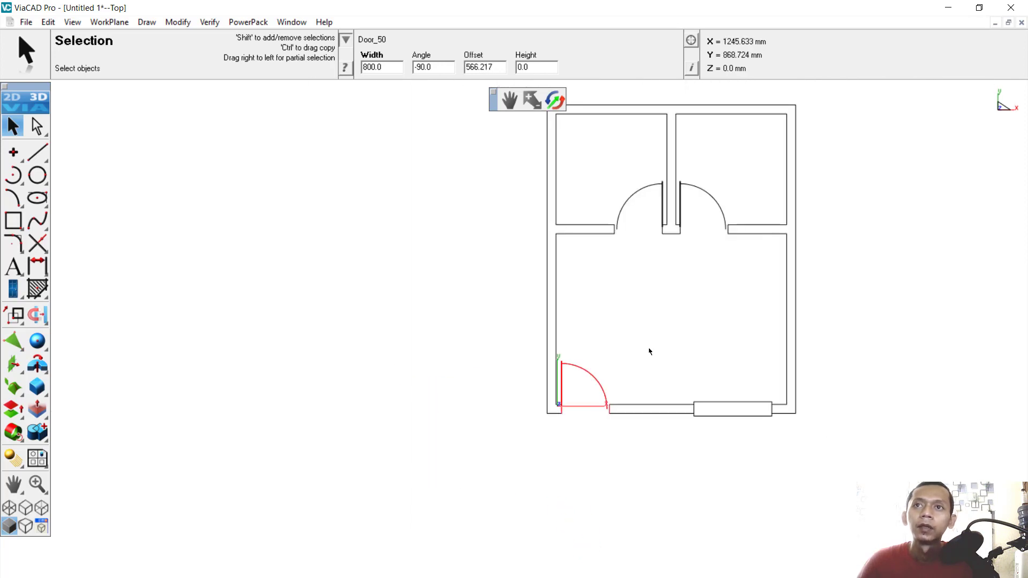
left_click(709, 316)
- Pan the floor plan toward the centre of the canvas
scroll(859, 170, "up", 1)
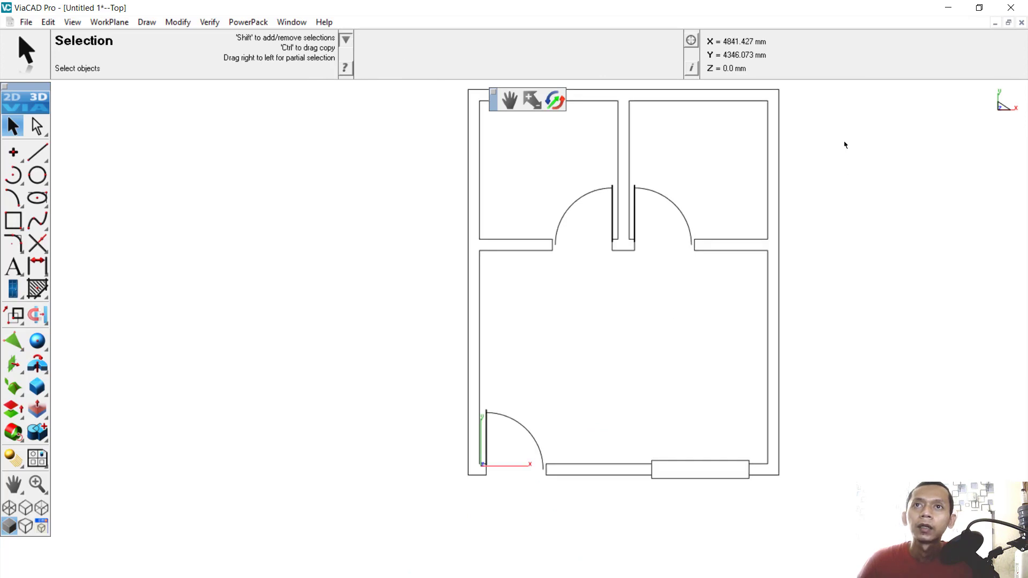
scroll(841, 143, "down", 1)
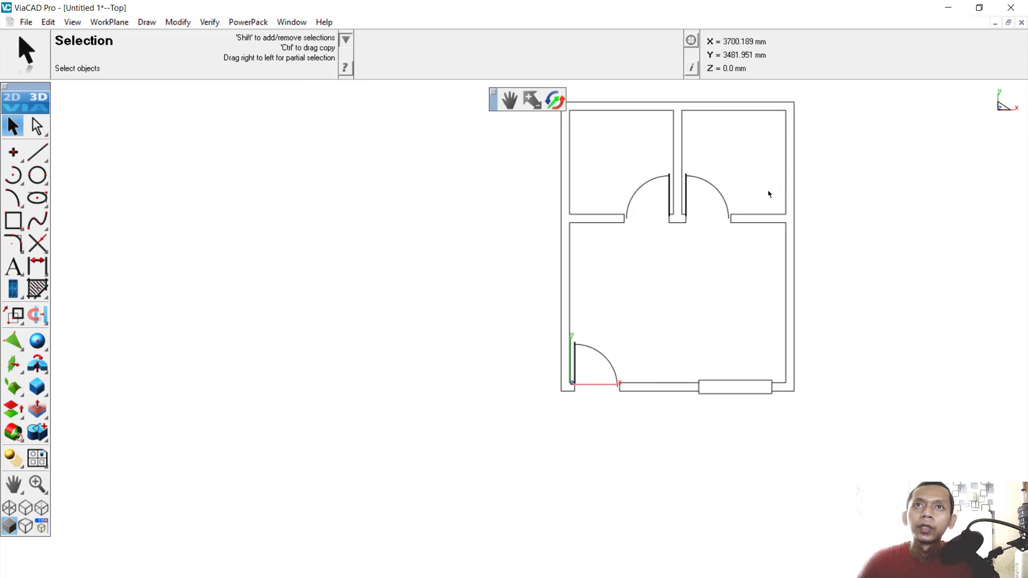
left_click(509, 100)
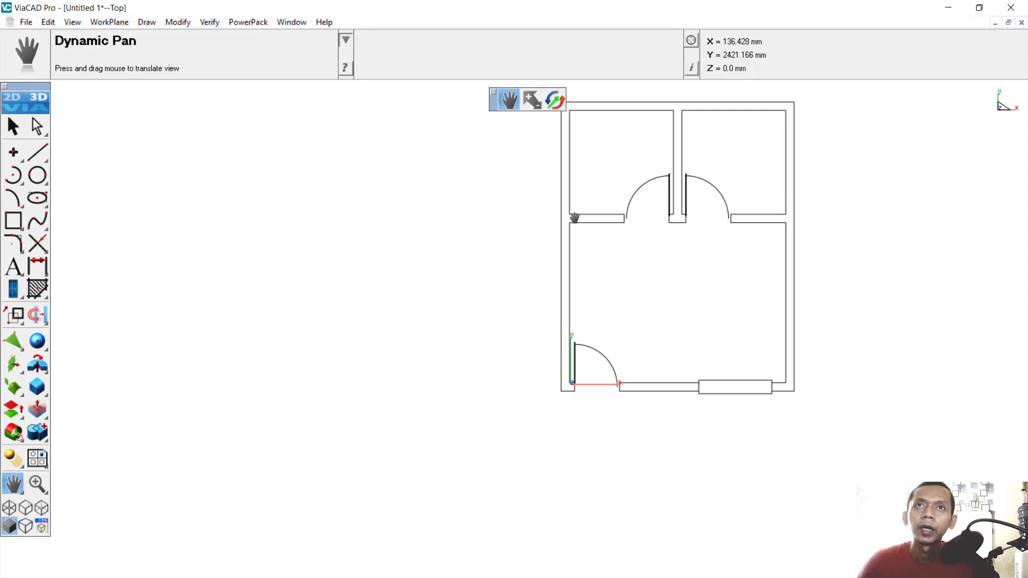
left_click_drag(552, 150, 501, 227)
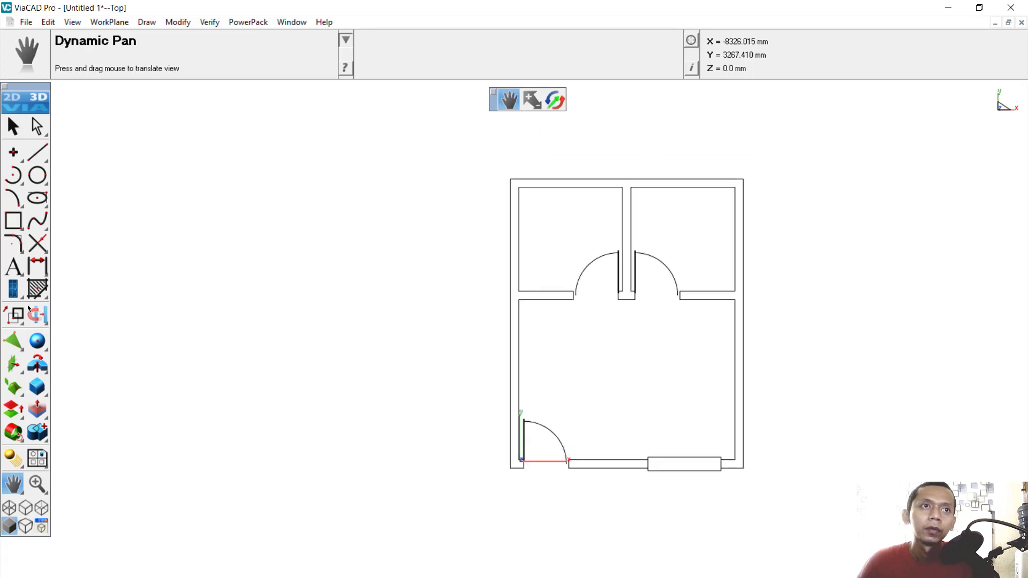
left_click(13, 267)
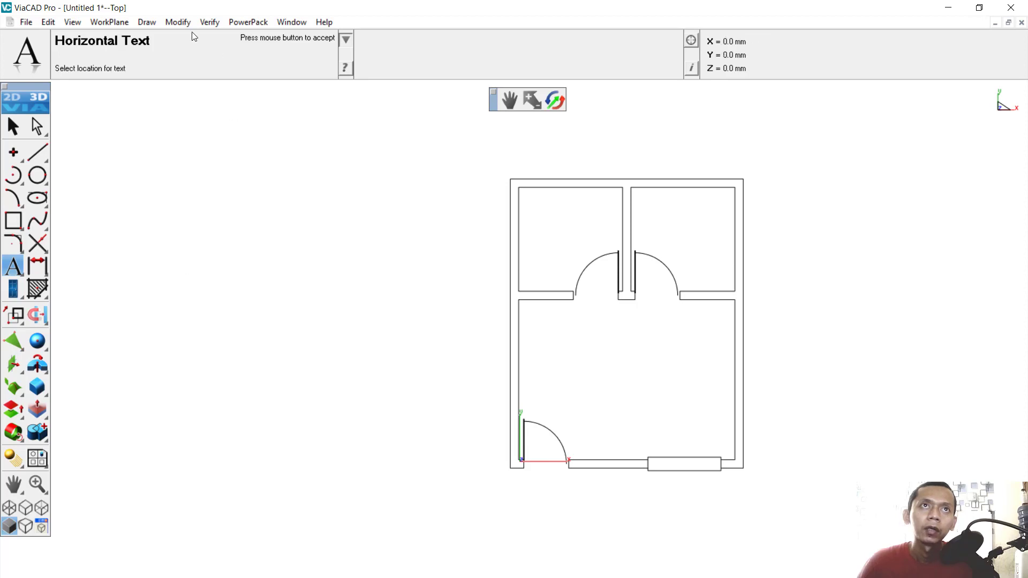
- Place a 'ROOM 1' text label in the large lower room
left_click(178, 23)
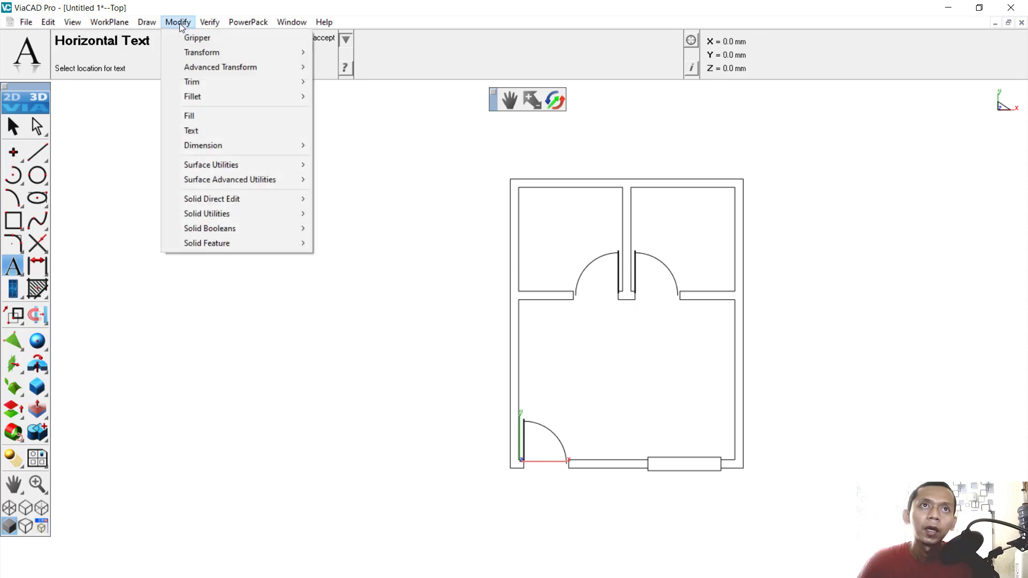
left_click(236, 129)
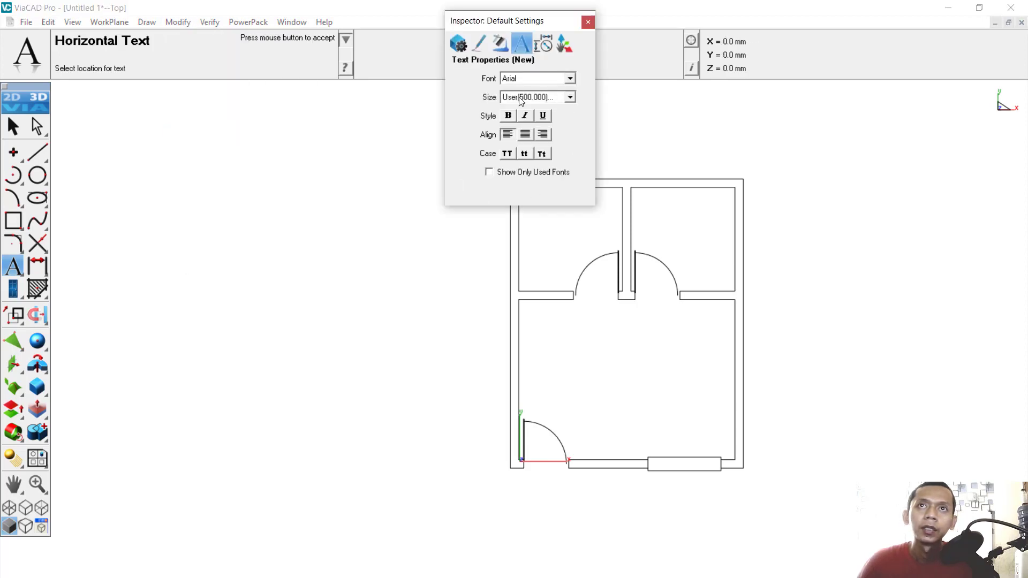
left_click(588, 23)
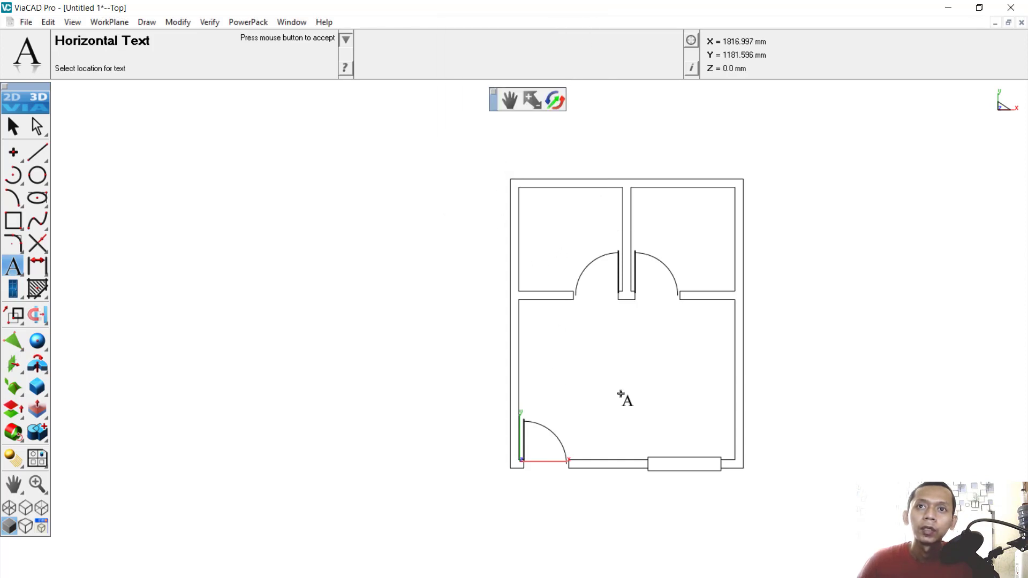
left_click(601, 383)
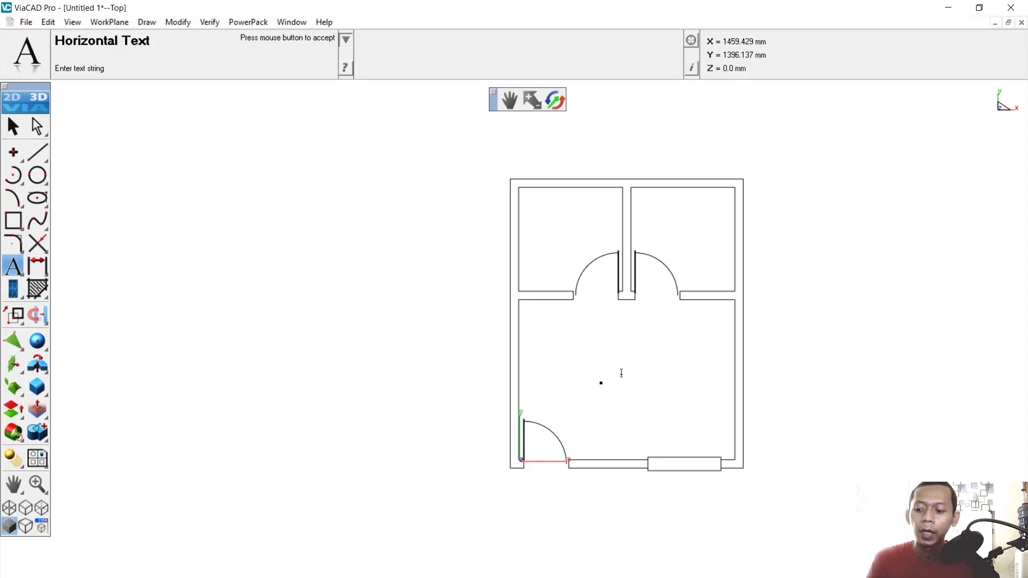
type("ROO")
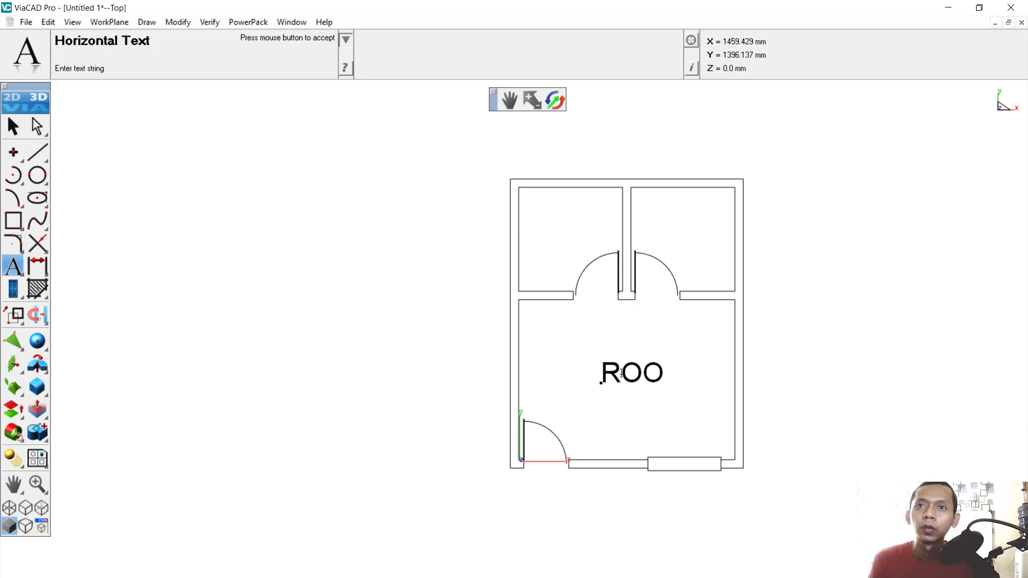
type("M 1")
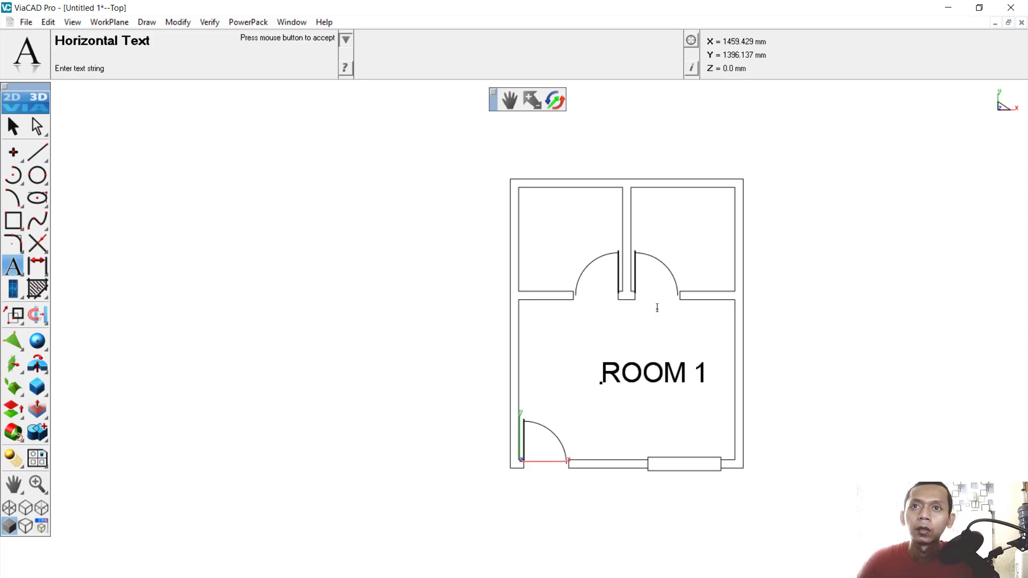
left_click(18, 127)
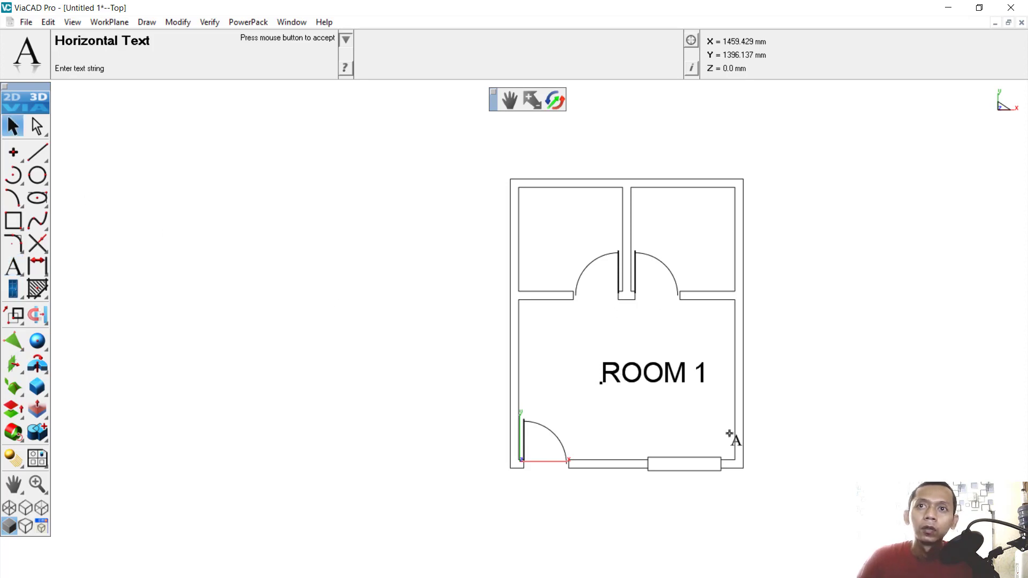
- Make the ROOM 1 label bold with a user text size of 200
left_click(670, 375)
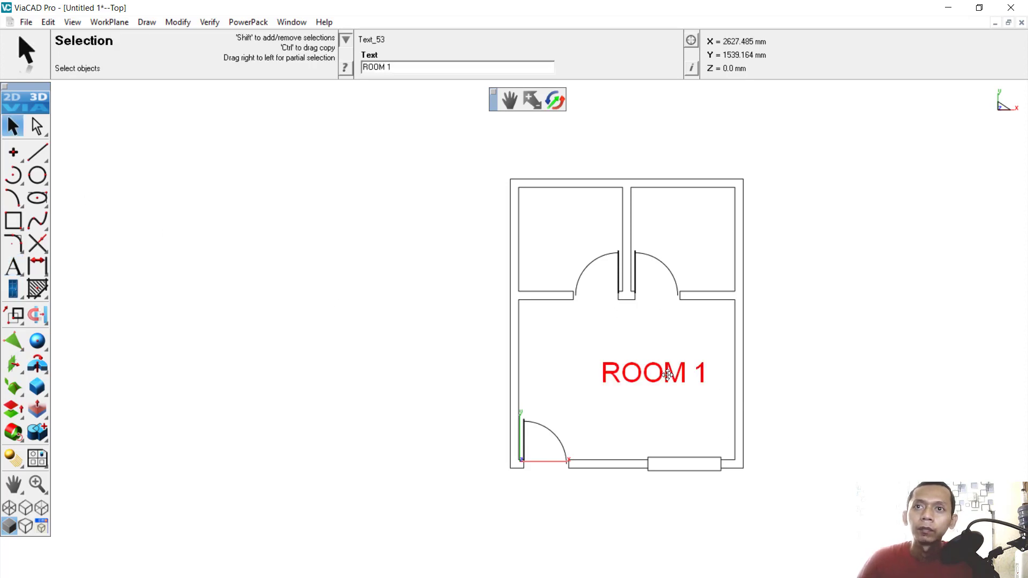
double_click(671, 387)
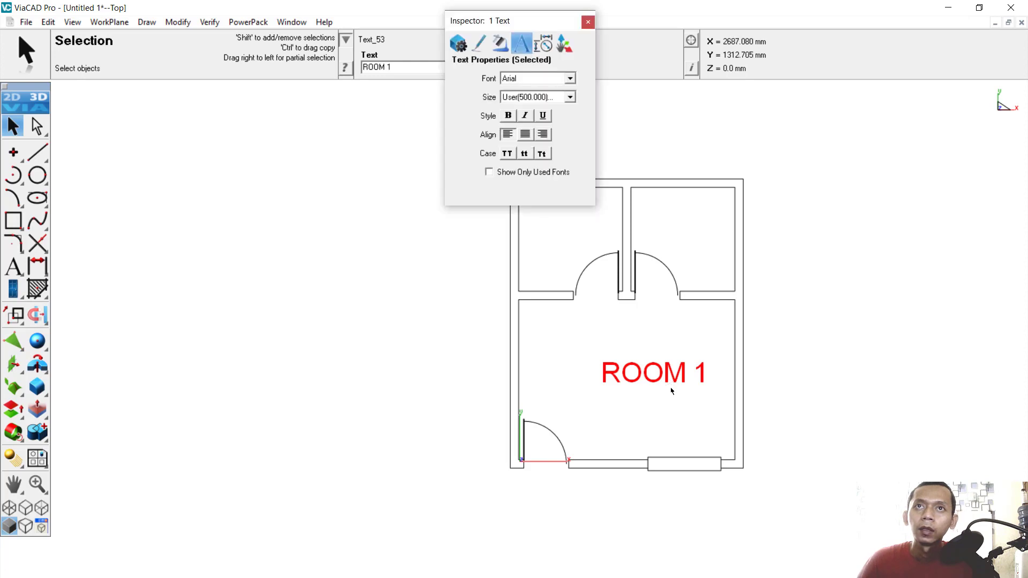
left_click(571, 98)
left_click(540, 293)
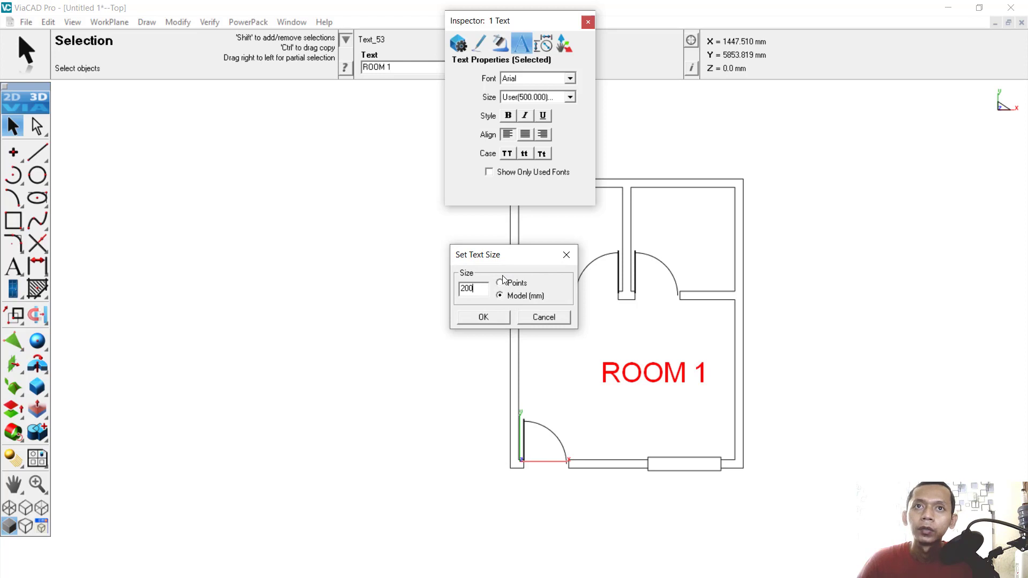
type("200")
key("Return")
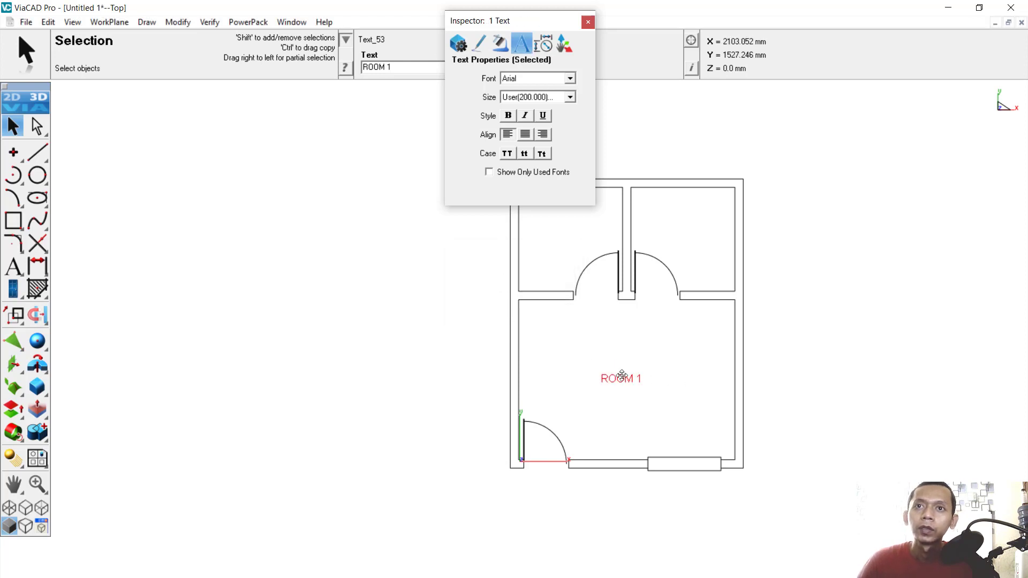
left_click(509, 116)
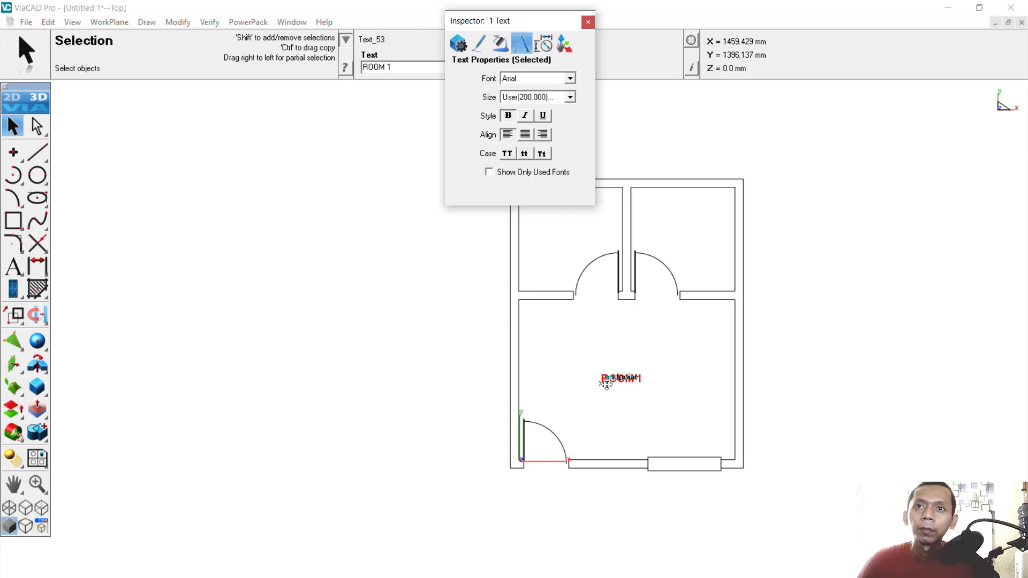
left_click(587, 23)
- Copy the ROOM 1 label into both upper rooms, keeping the two copies level
left_click_drag(627, 380, 633, 388)
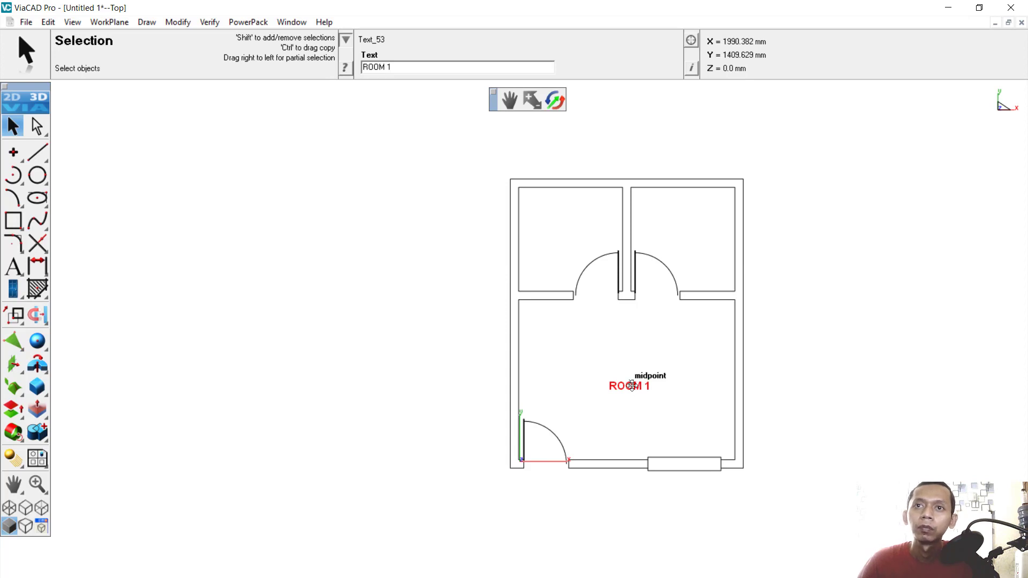
left_click_drag(632, 386, 575, 227, "ctrl")
left_click_drag(669, 231, 690, 227)
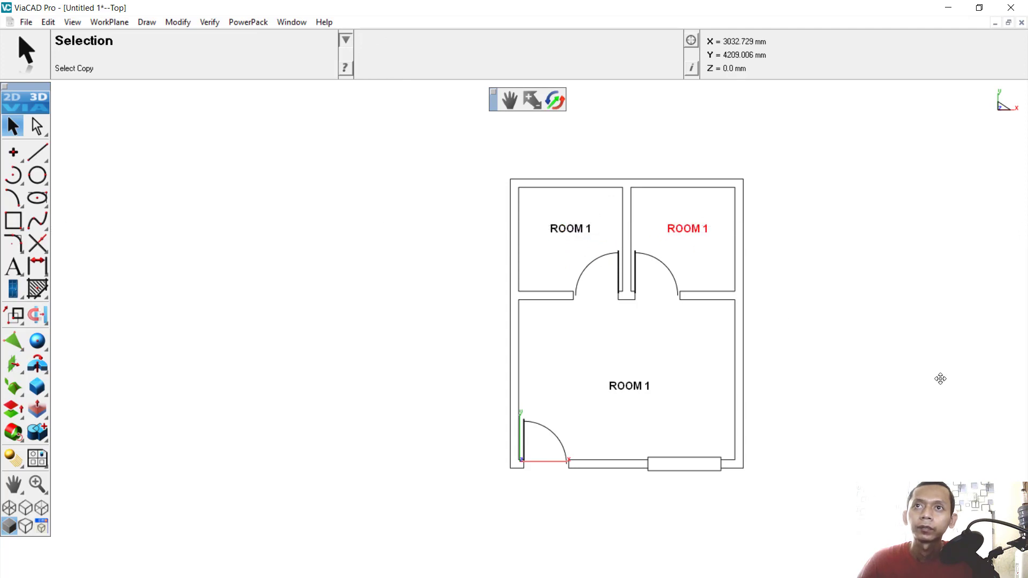
- Edit the copied labels in Object Properties to read ROOM 2 and ROOM 3
double_click(688, 227)
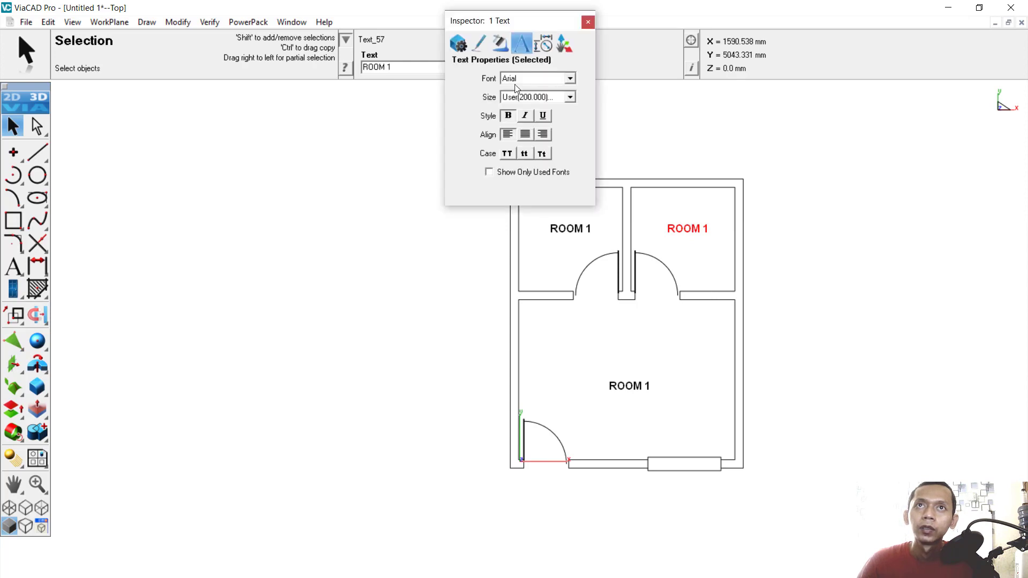
left_click(459, 43)
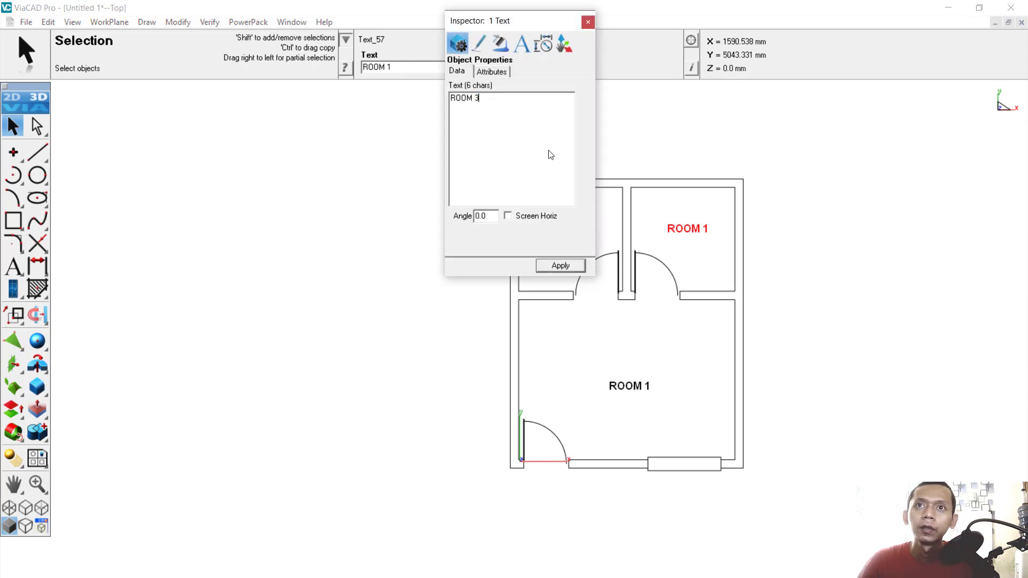
left_click_drag(534, 27, 419, 58)
left_click(570, 231)
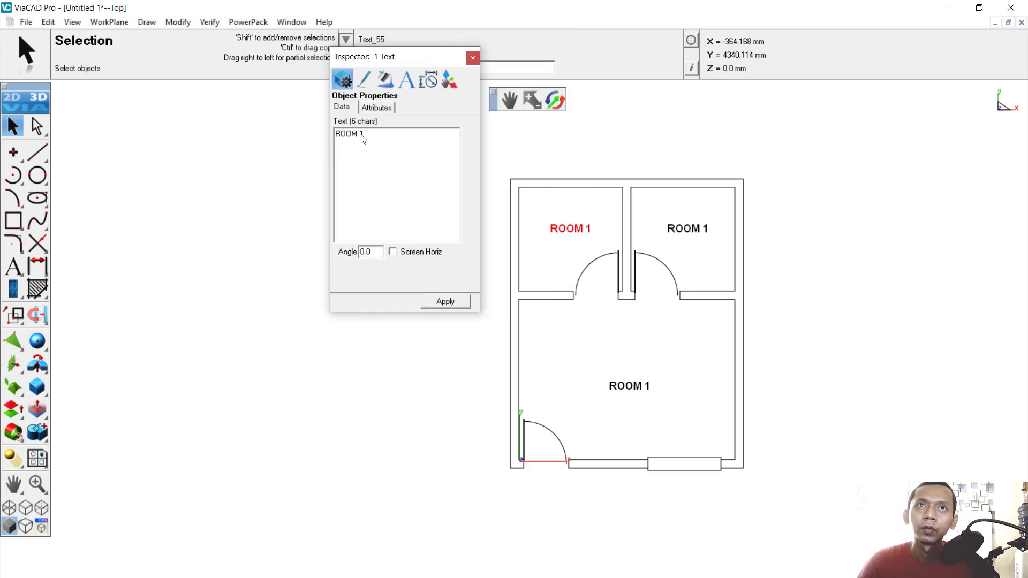
left_click_drag(358, 134, 380, 134)
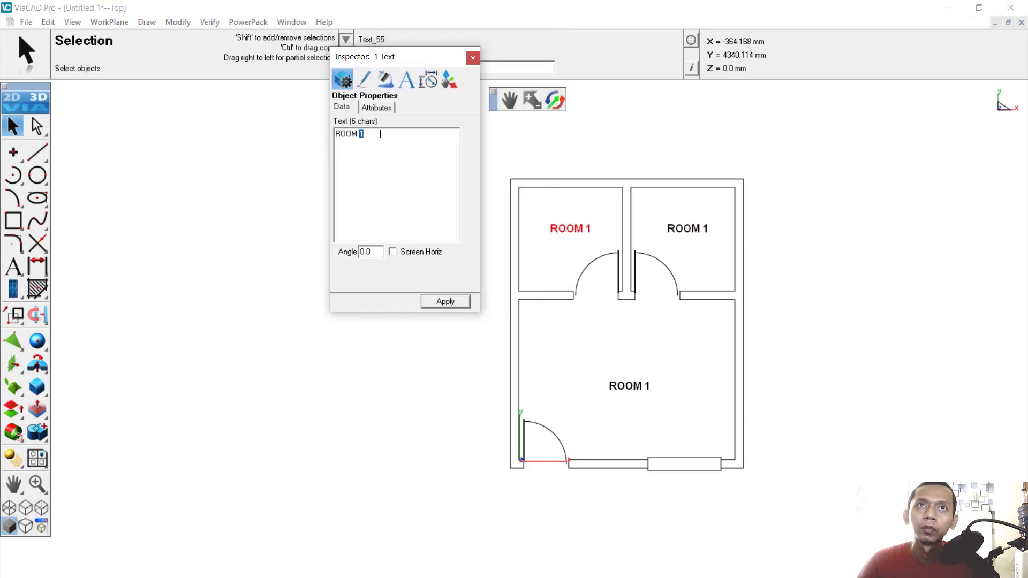
left_click(454, 302)
left_click(686, 229)
left_click_drag(358, 137, 362, 140)
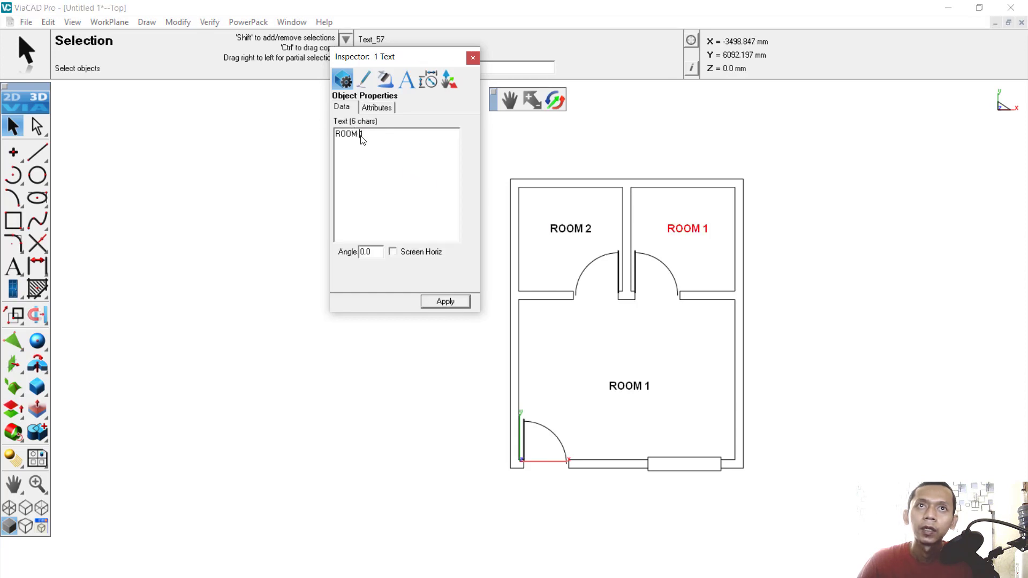
type("3")
left_click(454, 301)
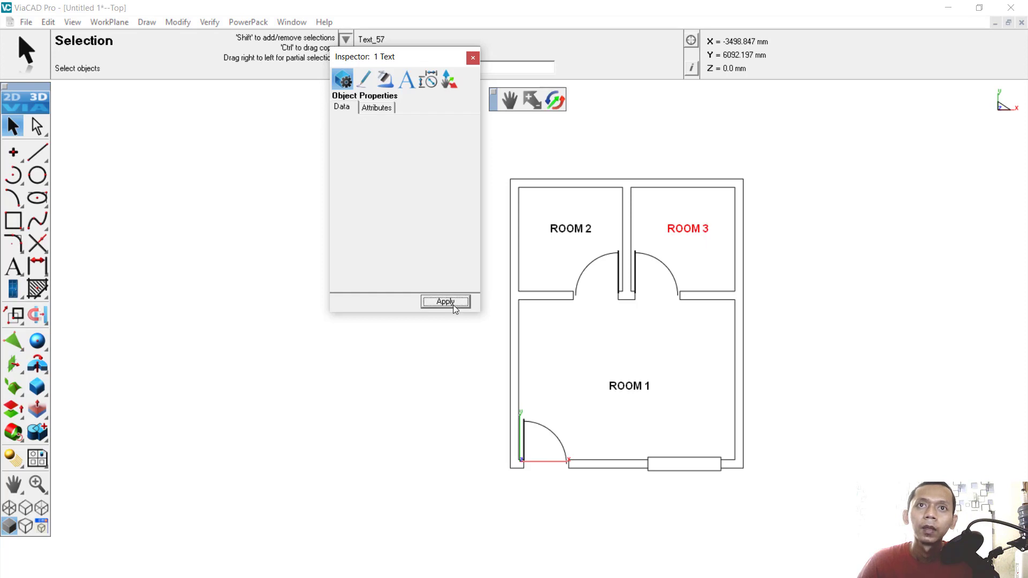
left_click(472, 58)
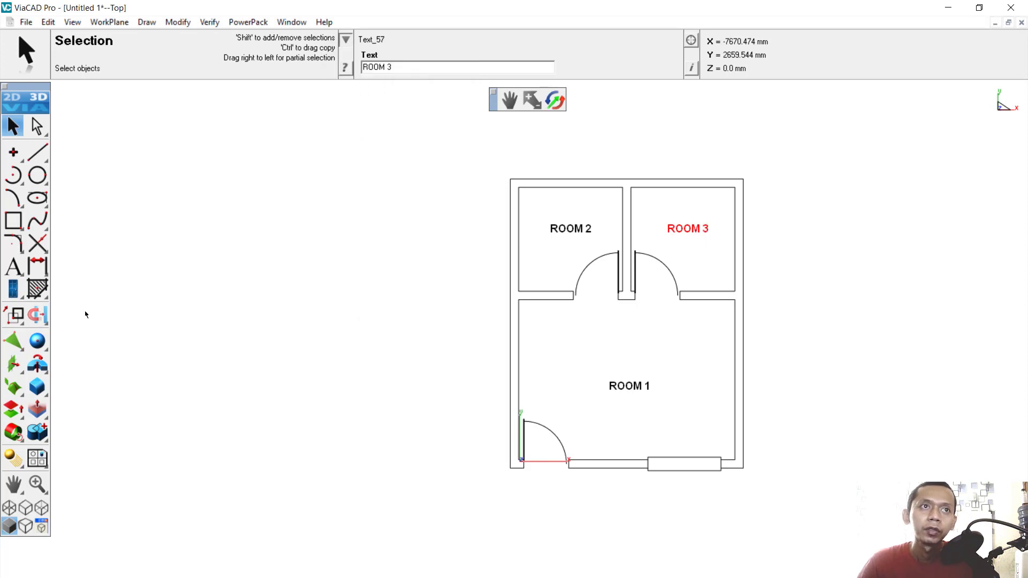
- Activate Horizontal Dimension and review the dimension arrow style and size settings, leaving them unchanged
left_click(38, 267)
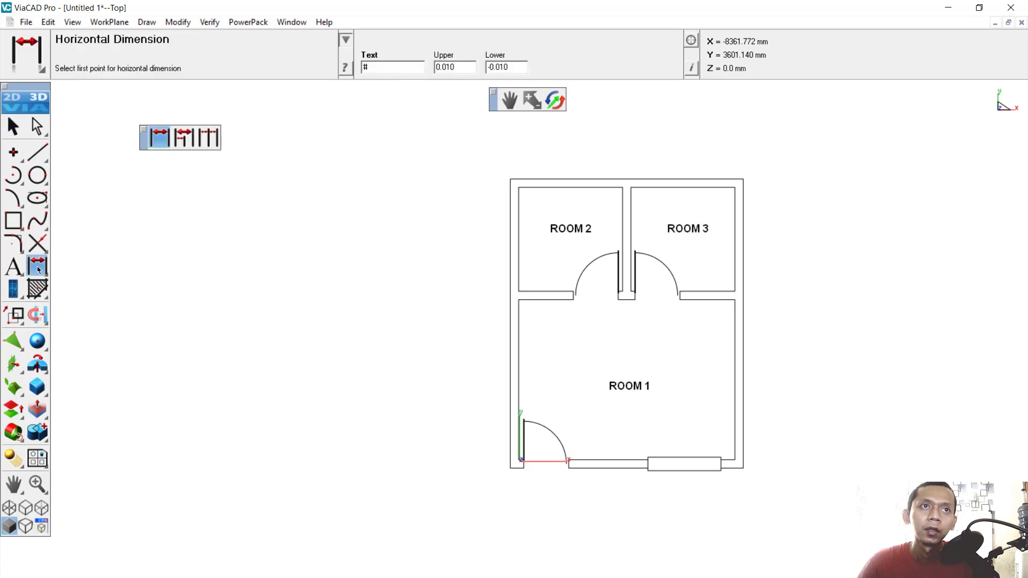
left_click_drag(38, 270, 87, 266)
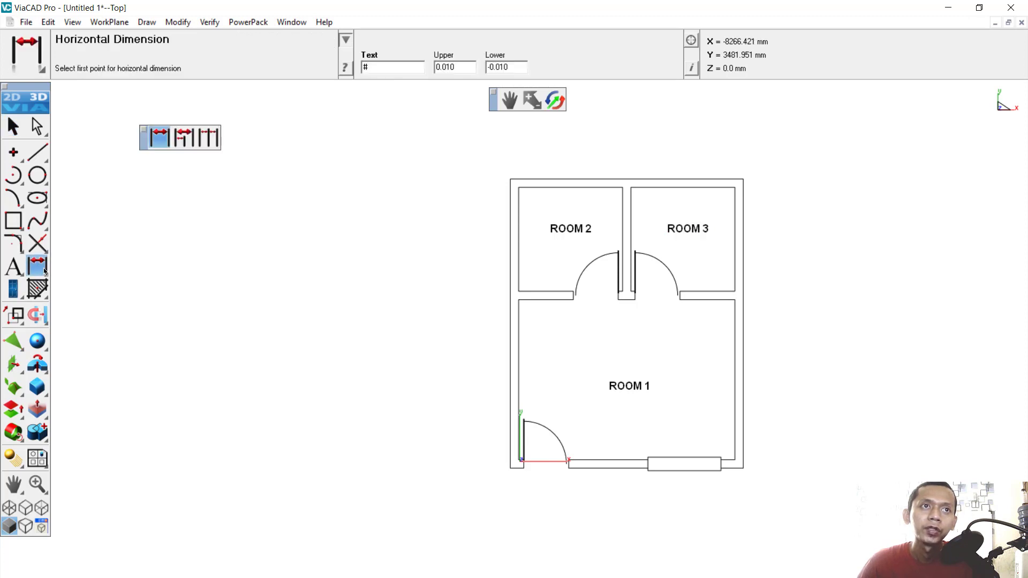
left_click(178, 22)
mouse_move(231, 146)
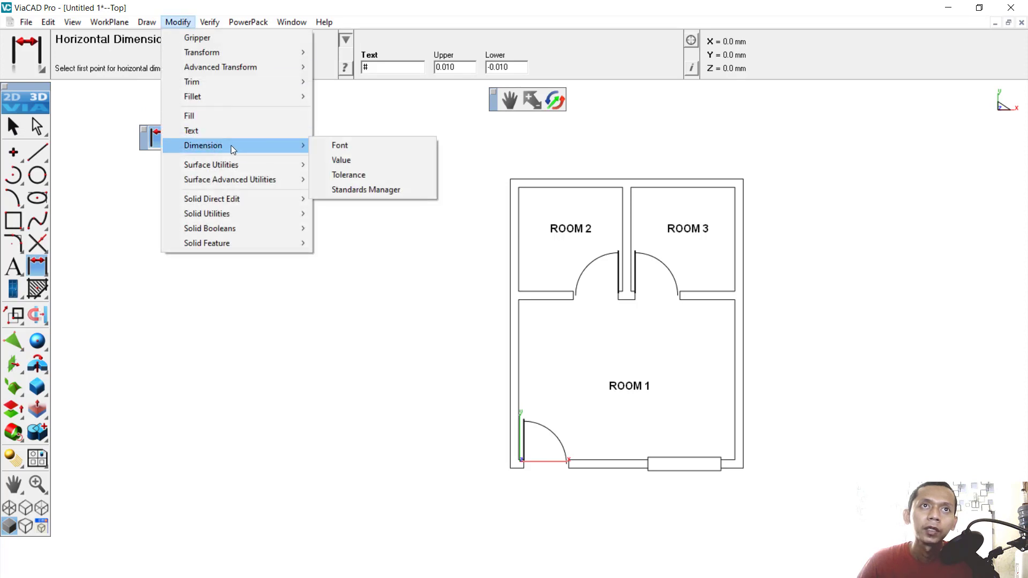
left_click(361, 160)
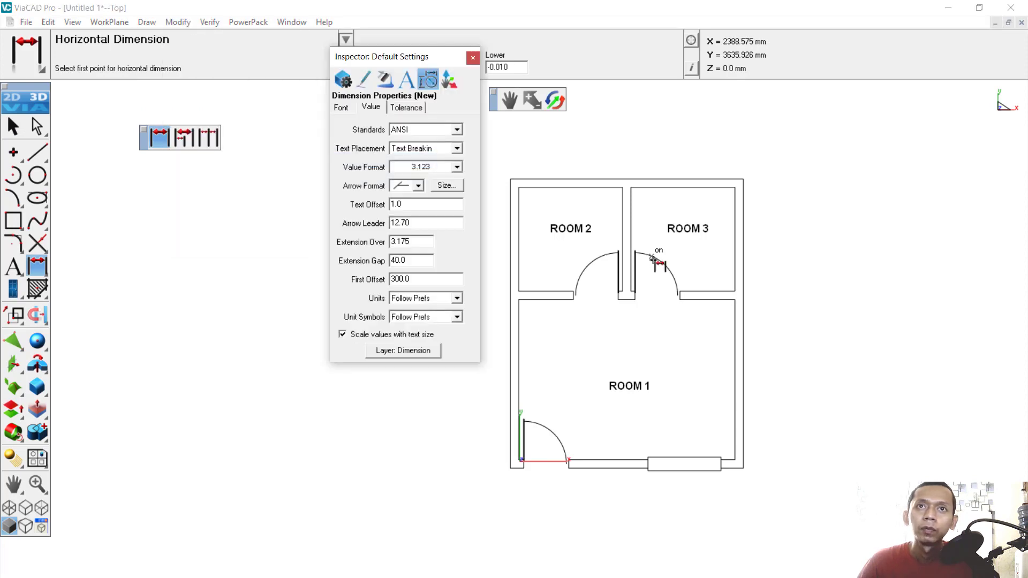
left_click(420, 186)
left_click(421, 186)
left_click(447, 185)
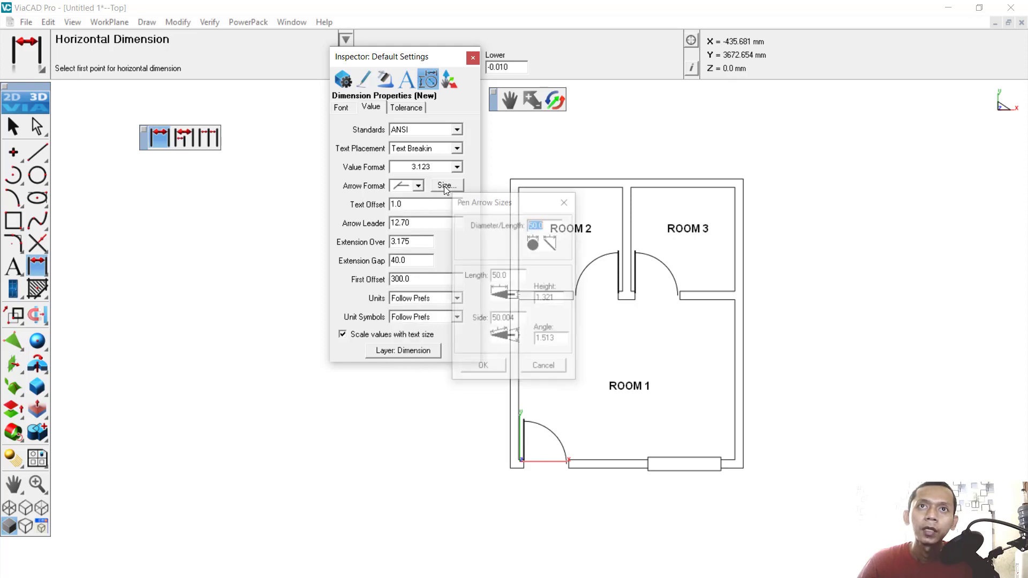
left_click(566, 202)
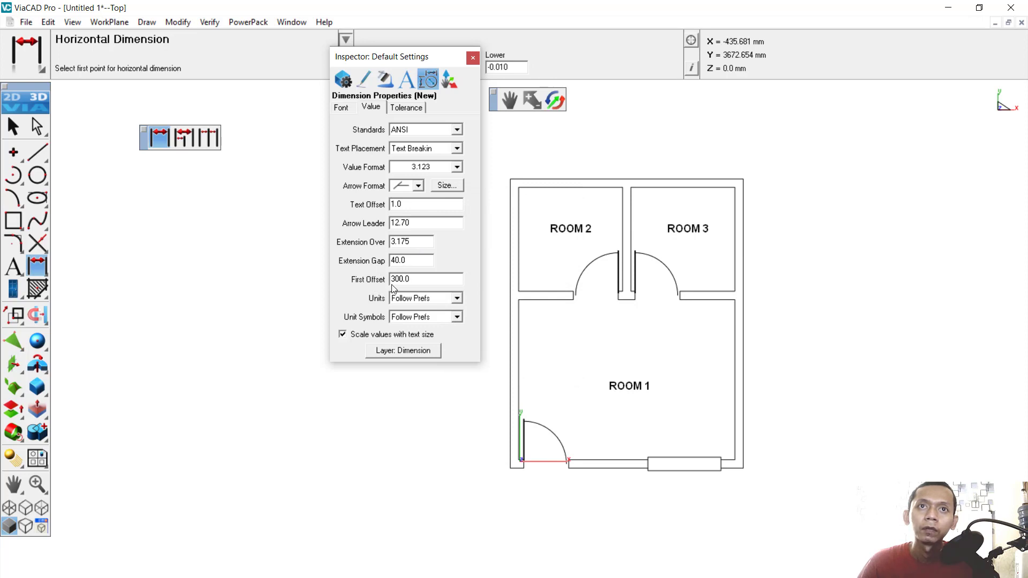
left_click(472, 63)
scroll(743, 475, "up", 3)
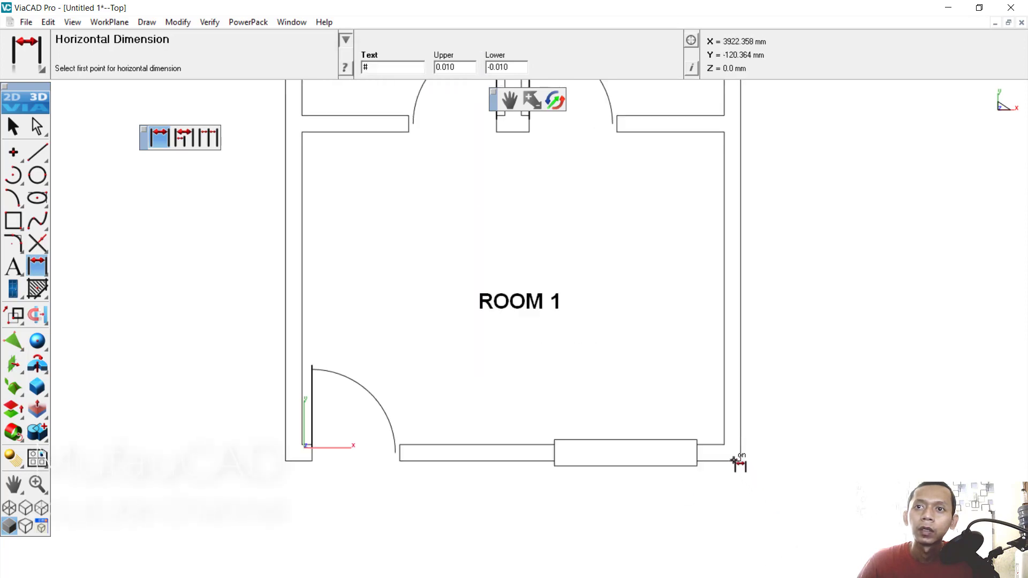
- Add the 4000 dimension along the bottom wall, from the lower-right to the lower-left corner
scroll(737, 456, "up", 2)
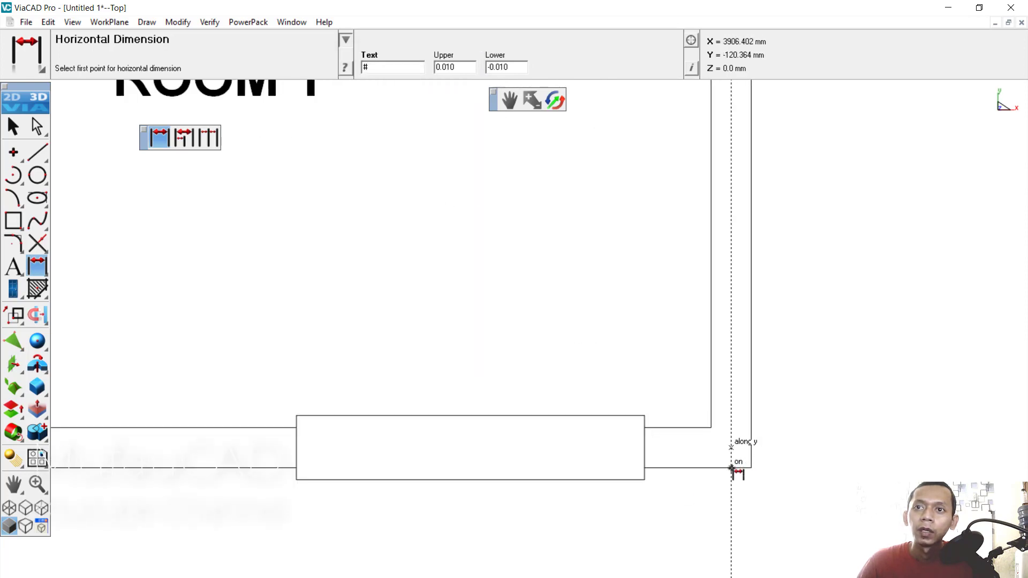
left_click(732, 469)
scroll(665, 500, "down", 2)
scroll(317, 500, "down", 1)
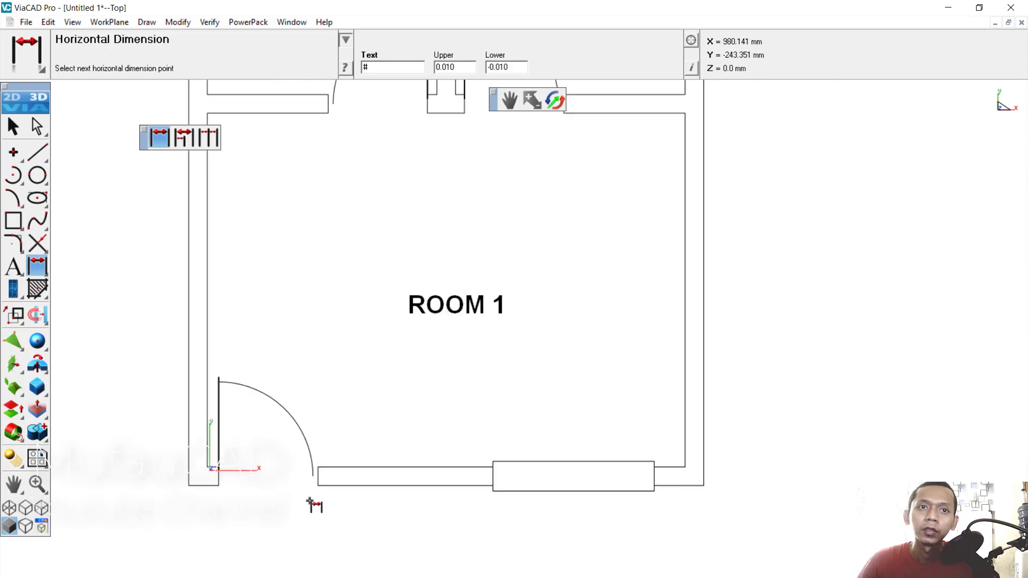
scroll(209, 494, "up", 1)
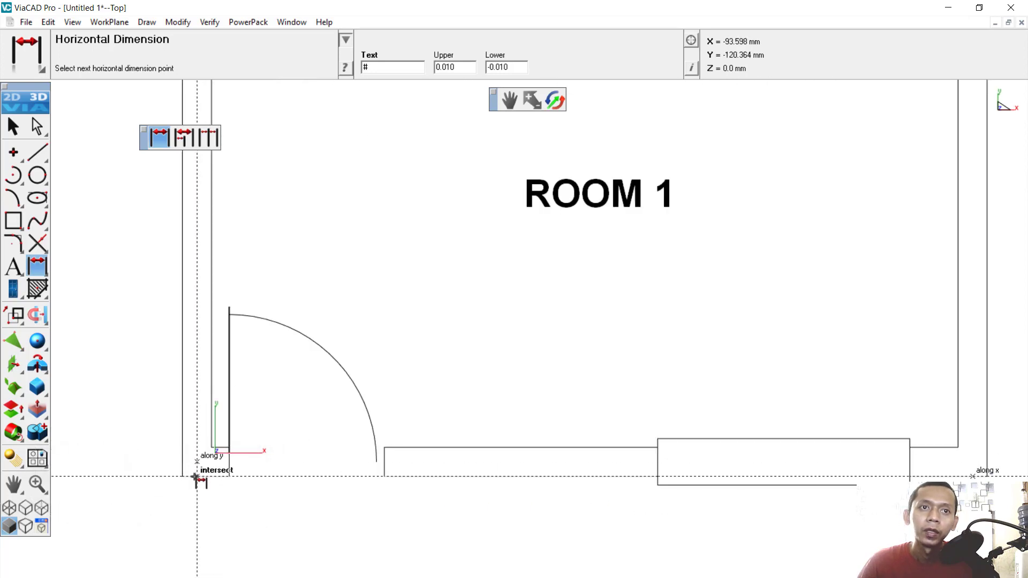
left_click(222, 485)
scroll(519, 468, "down", 2)
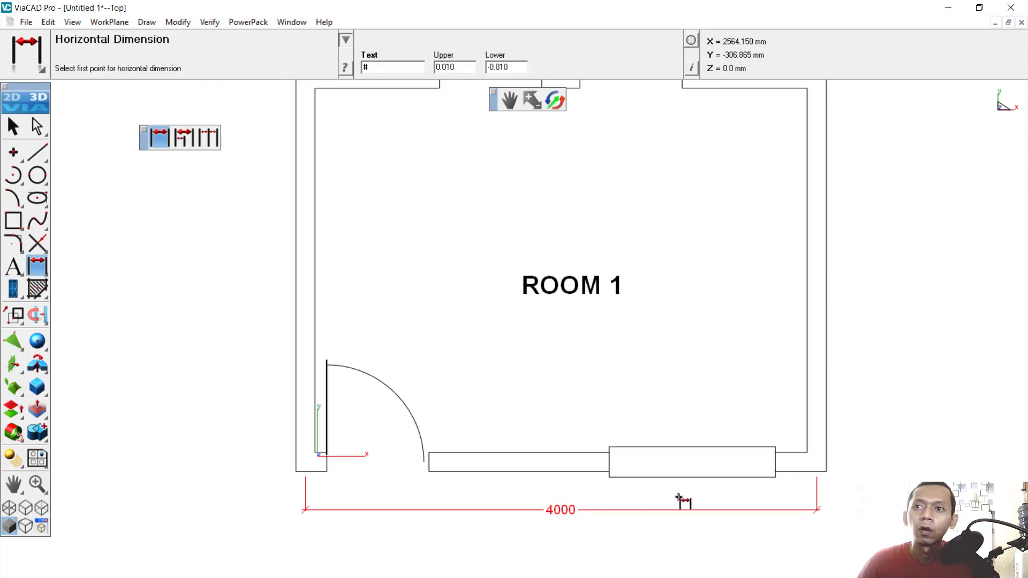
scroll(831, 443, "down", 3)
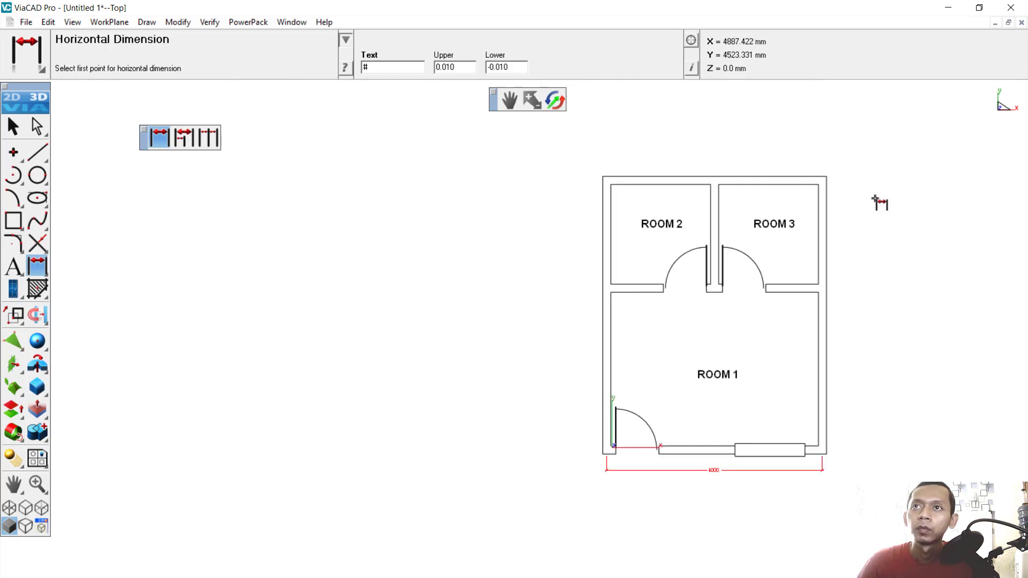
scroll(842, 184, "up", 4)
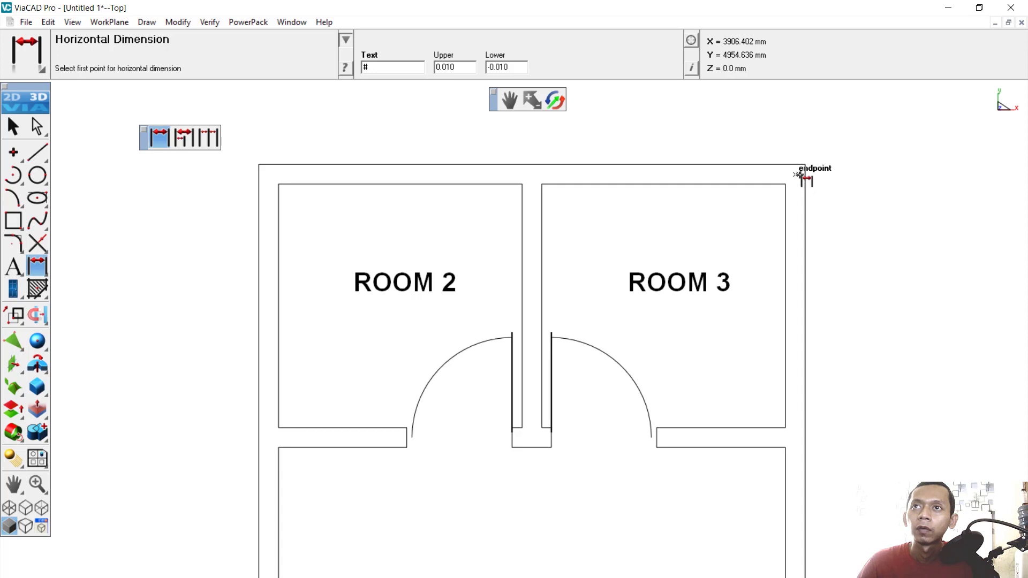
- Pick points along the right wall, then exit dimensioning to the Selection tool
left_click(805, 175)
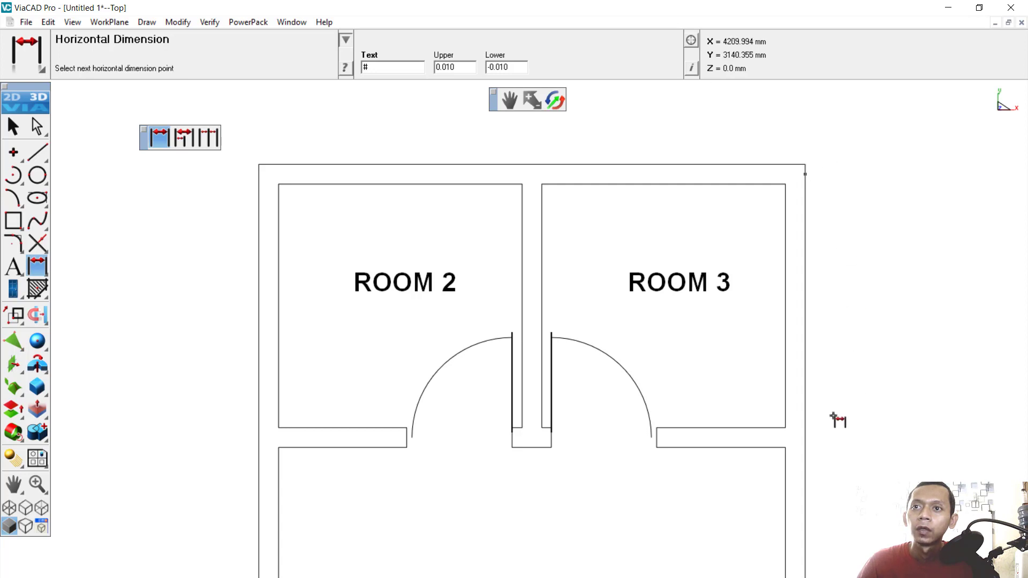
left_click(795, 440)
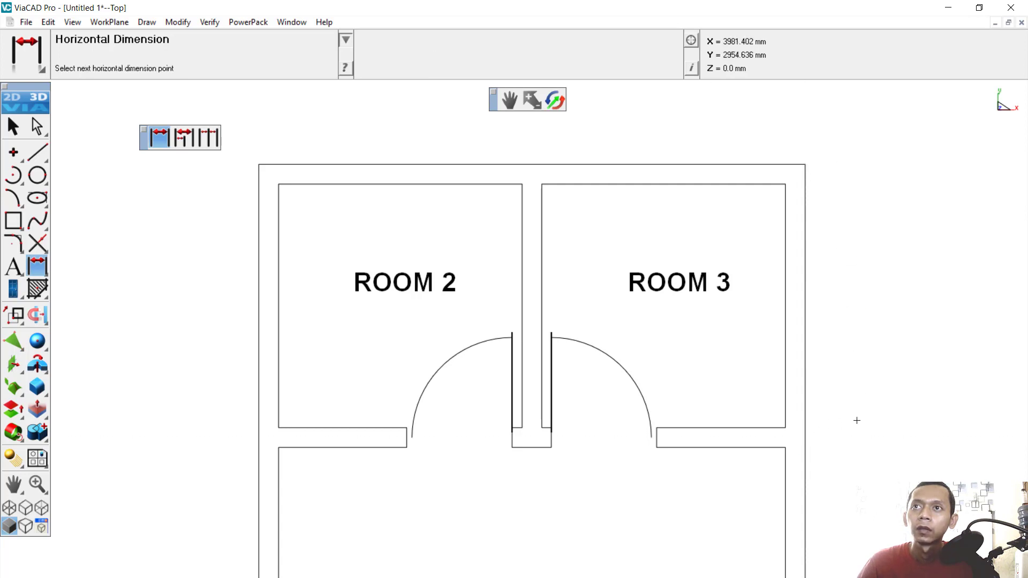
scroll(848, 429, "up", 1)
scroll(843, 268, "down", 3)
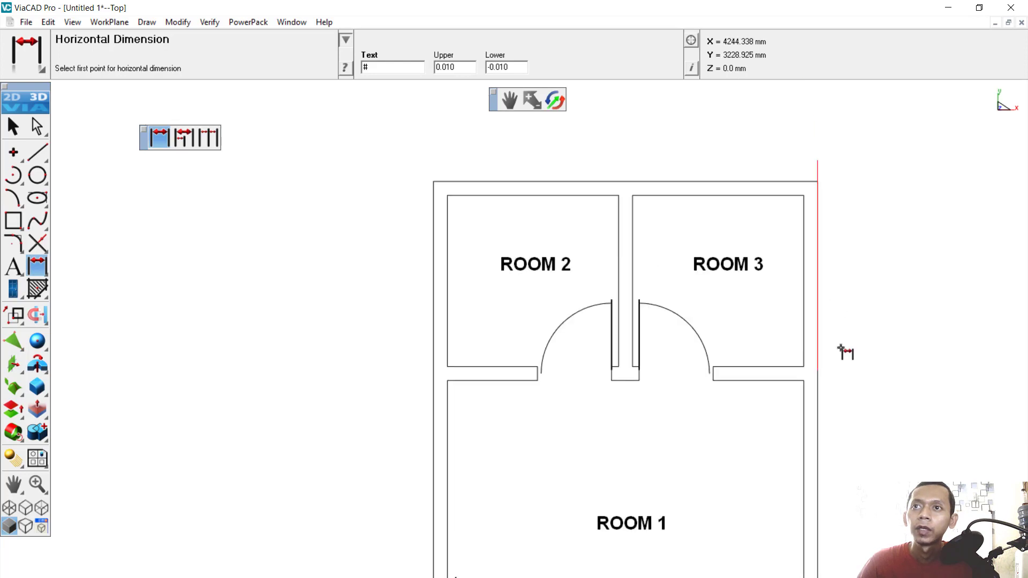
scroll(846, 367, "down", 1)
scroll(856, 407, "down", 2)
scroll(883, 432, "up", 2)
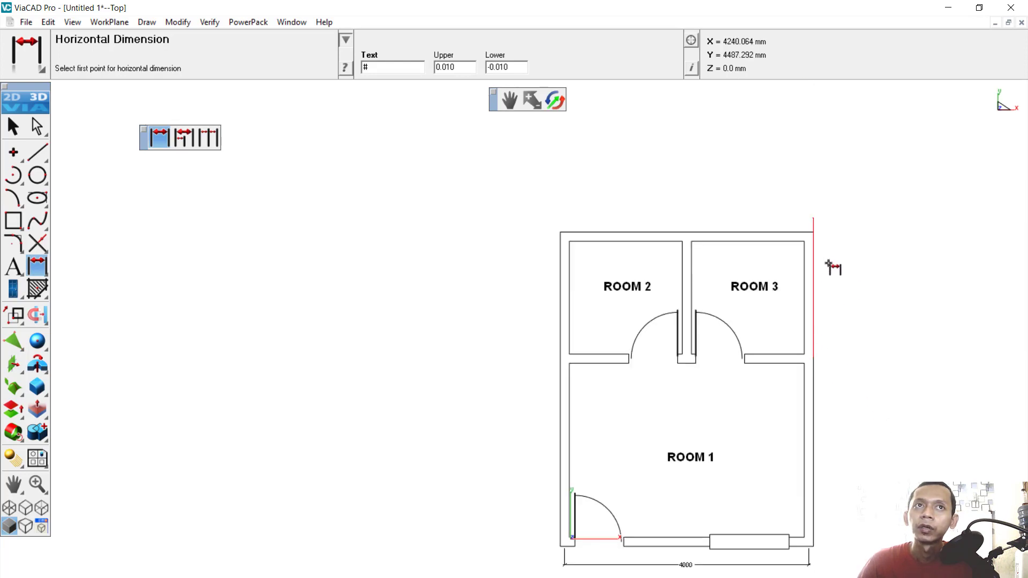
left_click(12, 127)
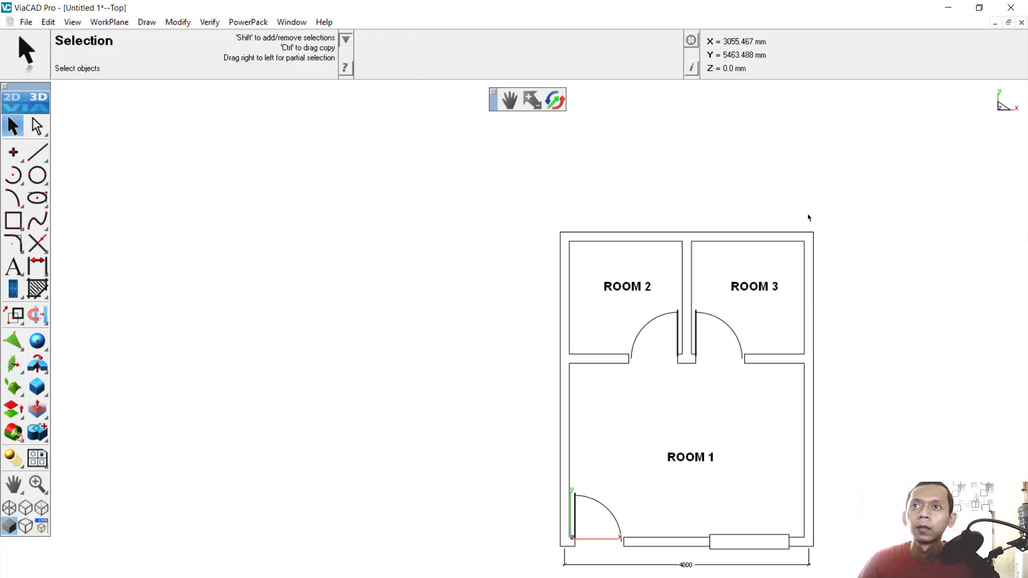
- Switch to Vertical Dimension and place a 2000 dimension right of the right wall
left_click(47, 279)
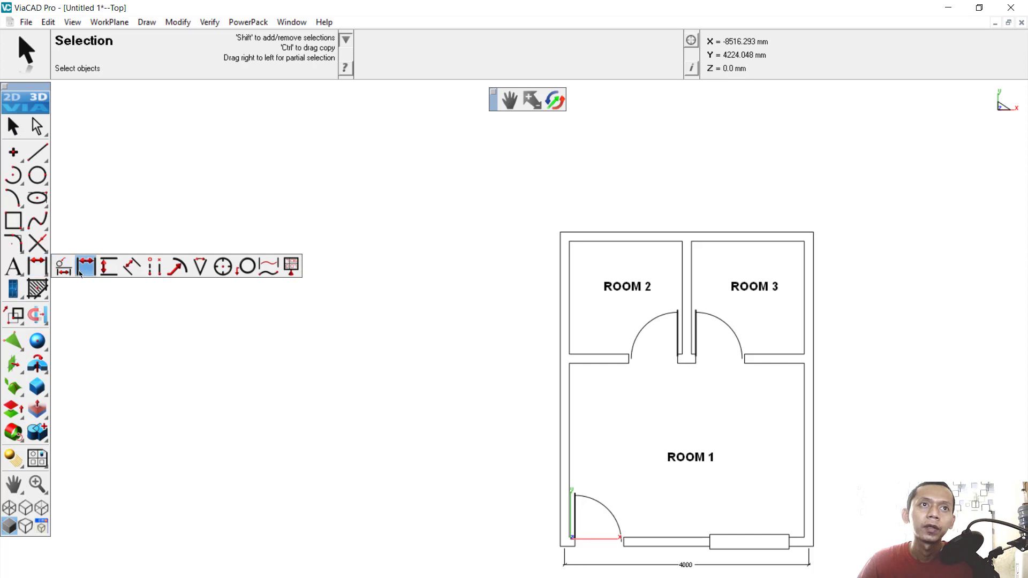
left_click(85, 266)
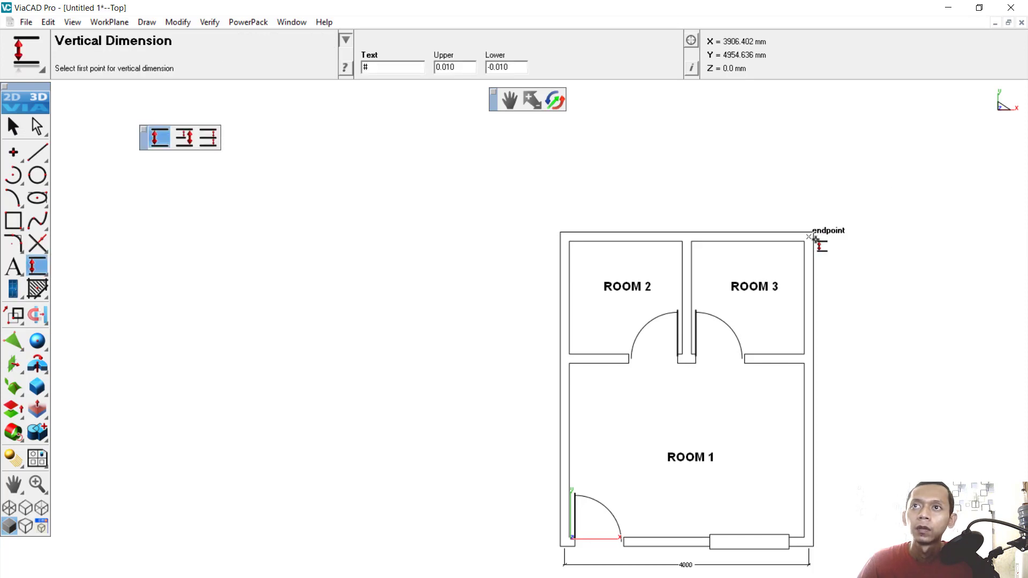
scroll(813, 235, "up", 3)
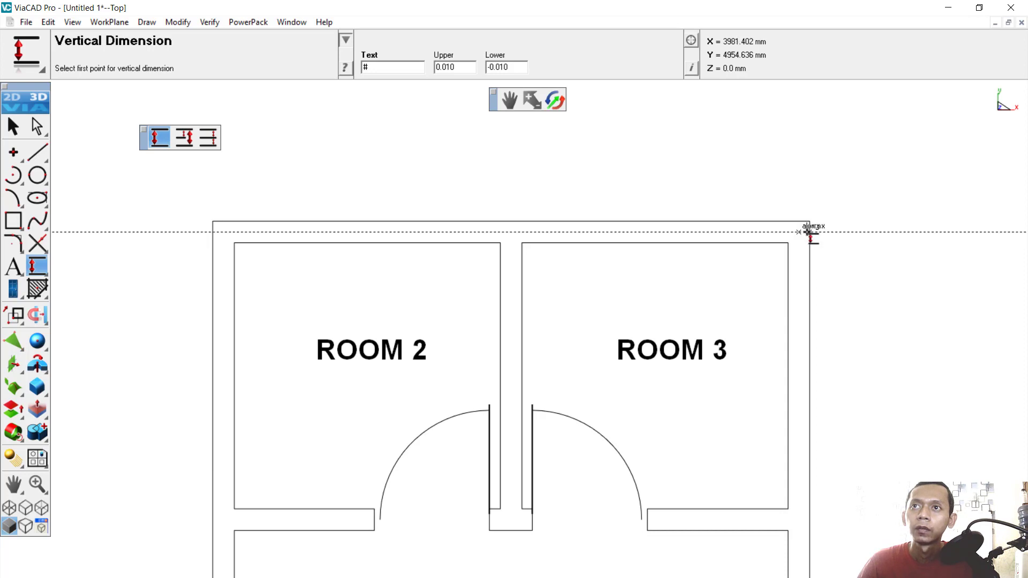
left_click(810, 232)
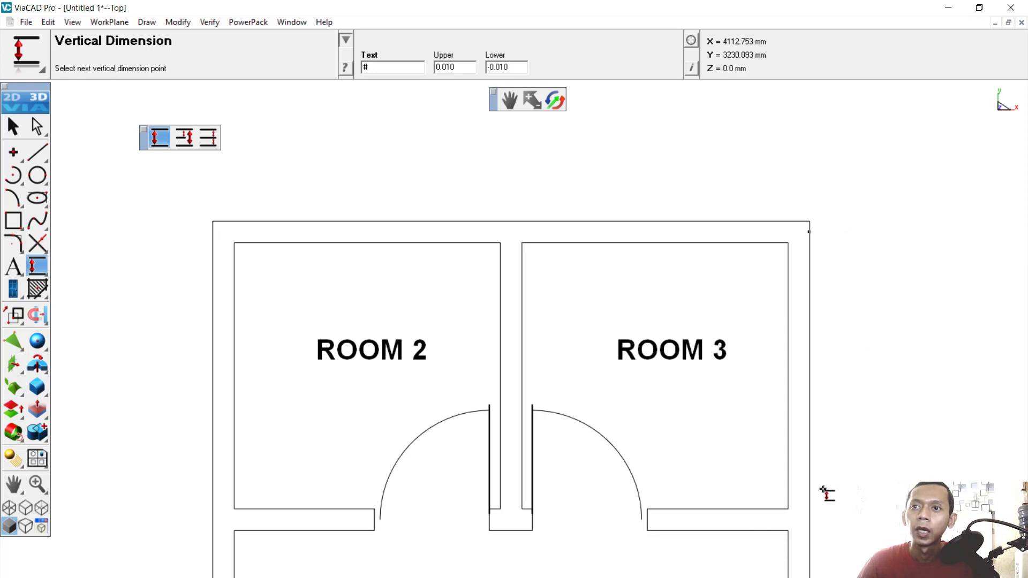
left_click(801, 522)
left_click(852, 364)
scroll(866, 349, "up", 1)
scroll(856, 369, "down", 3)
scroll(853, 487, "up", 3)
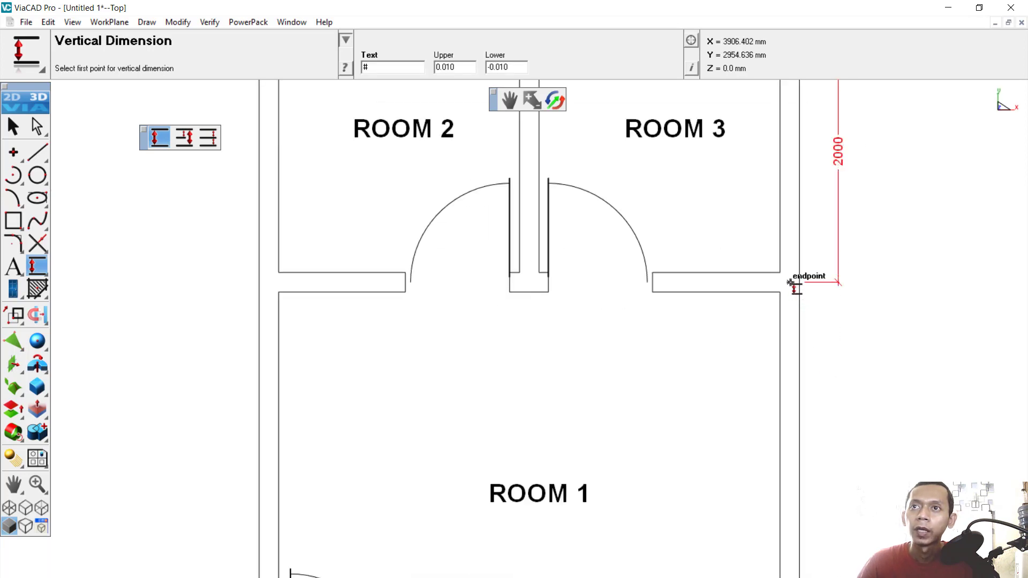
- Add the 3000 vertical dimension down to the bottom-right corner
left_click(791, 283)
scroll(801, 376, "down", 4)
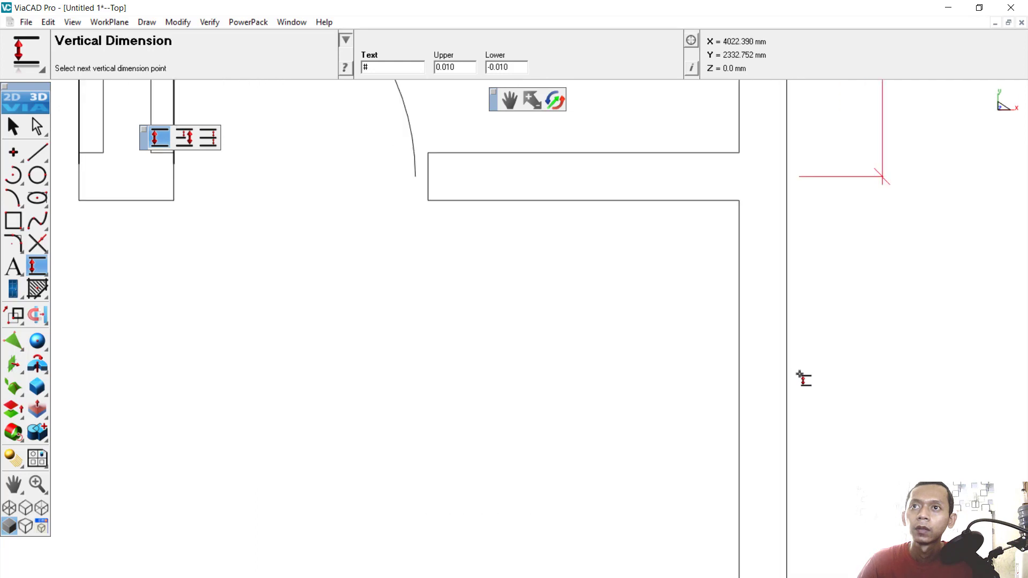
scroll(805, 492, "up", 5)
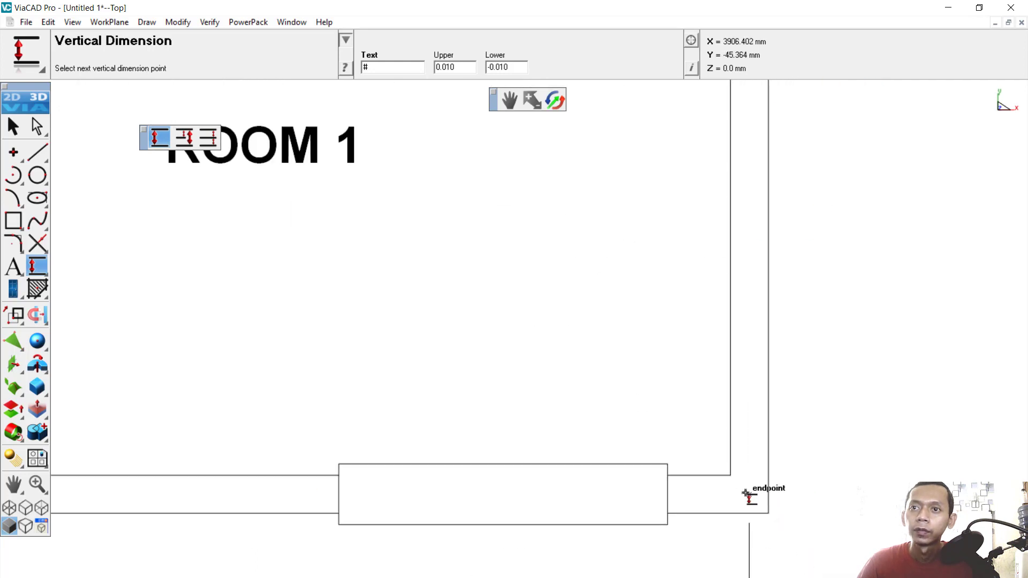
left_click(847, 403)
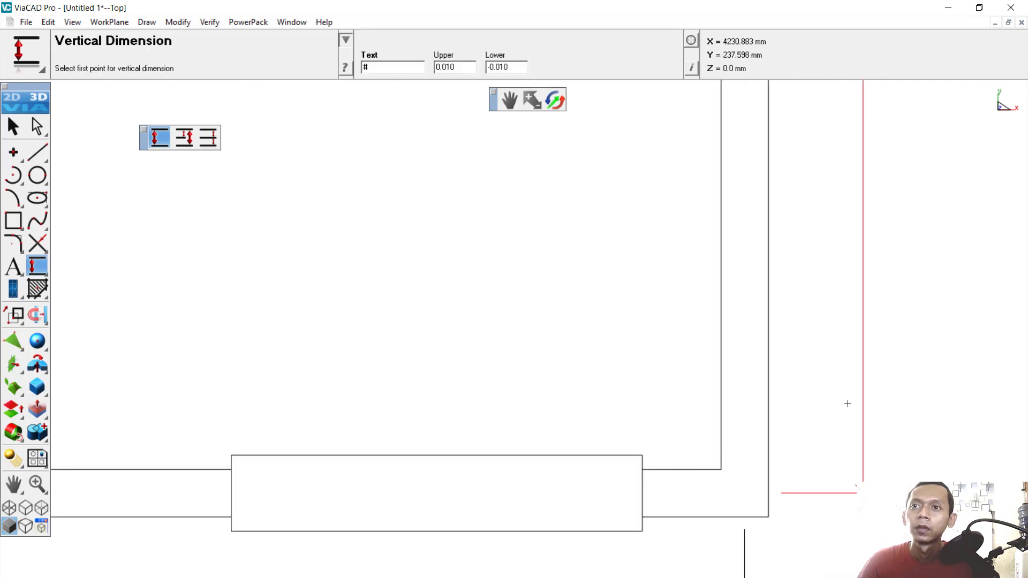
scroll(849, 405, "down", 5)
scroll(856, 250, "up", 3)
scroll(855, 251, "up", 3)
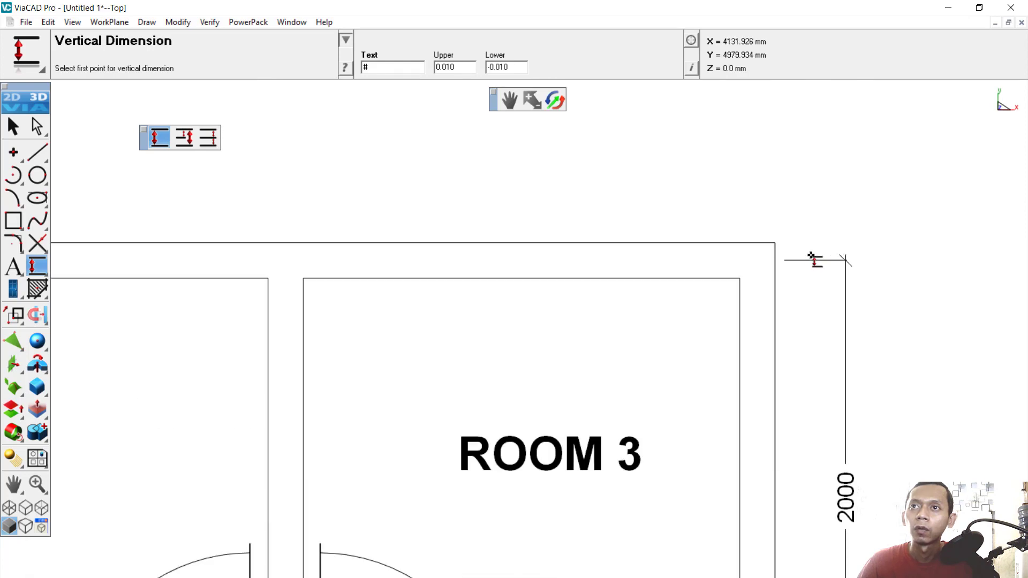
scroll(775, 260, "up", 2)
- Add the overall 5000 vertical dimension from the top-right to the bottom-right corner
left_click(776, 261)
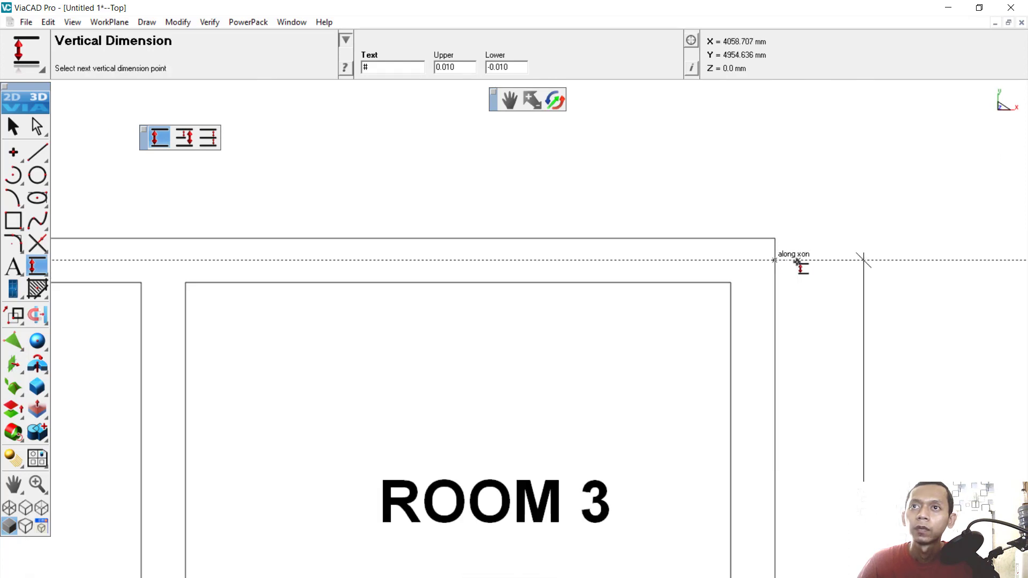
key("Escape")
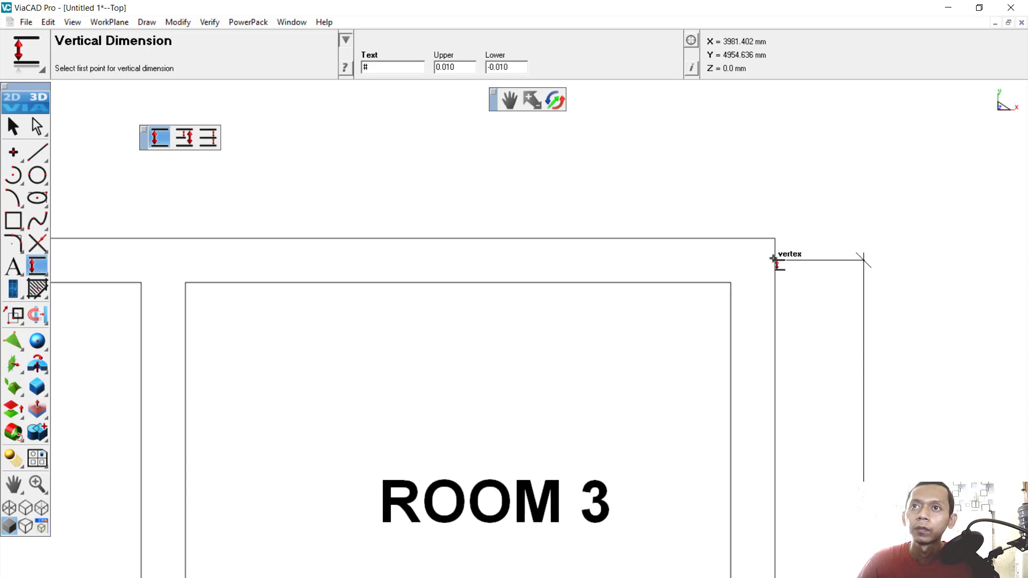
left_click(863, 261)
scroll(853, 363, "down", 6)
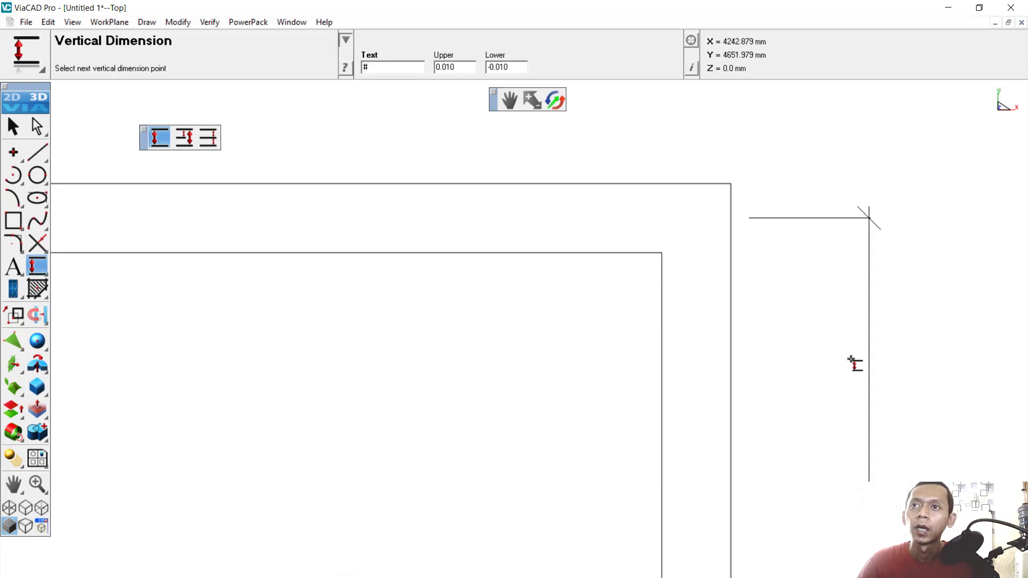
scroll(844, 533, "up", 6)
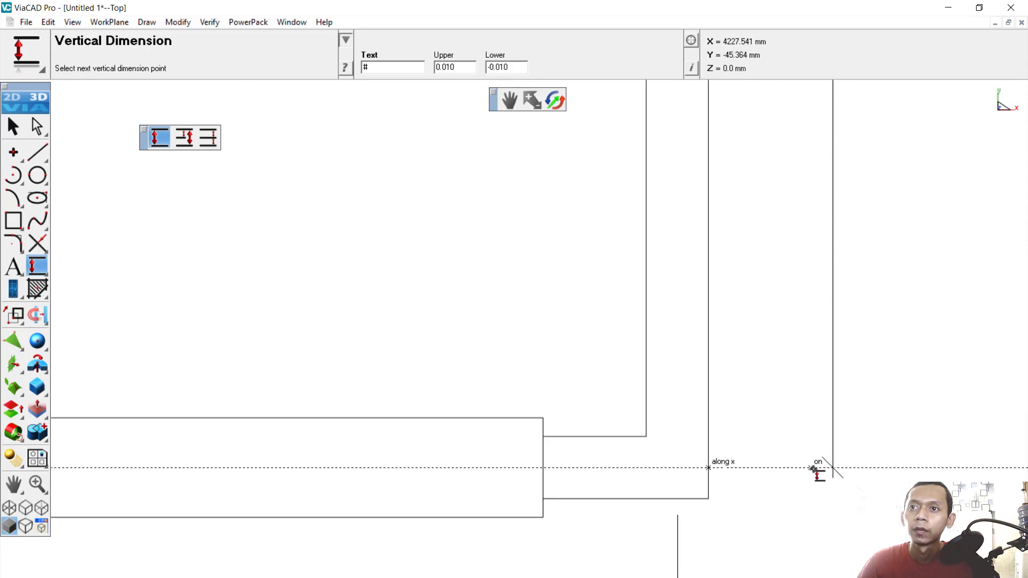
left_click(833, 469)
scroll(897, 431, "up", 2)
scroll(897, 431, "down", 4)
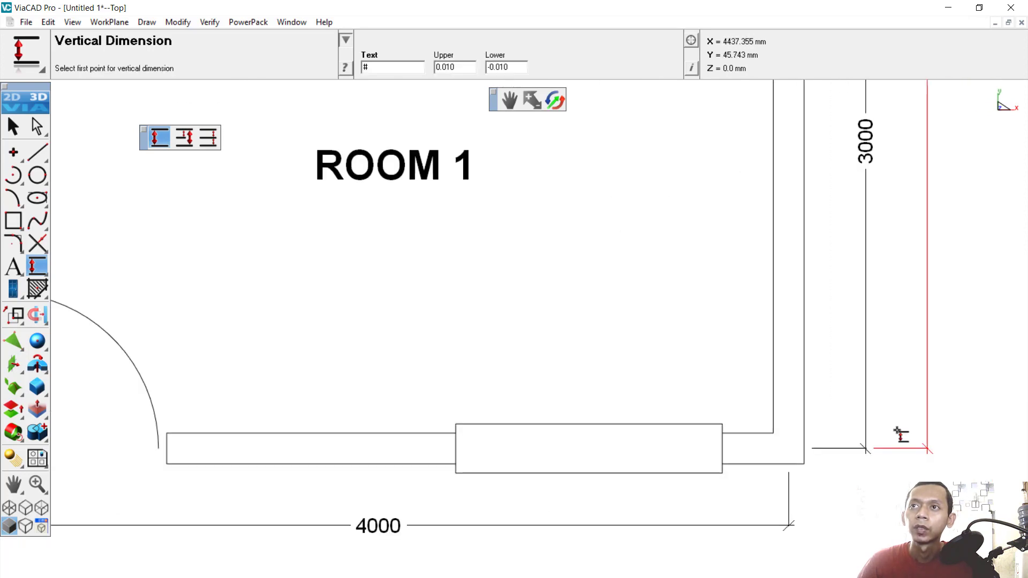
scroll(913, 193, "down", 5)
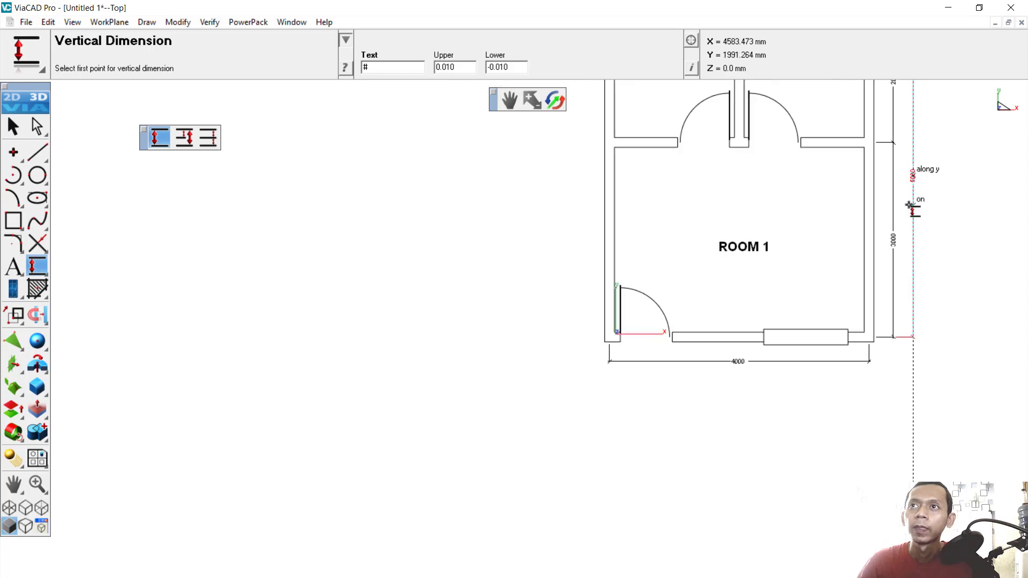
scroll(881, 107, "up", 4)
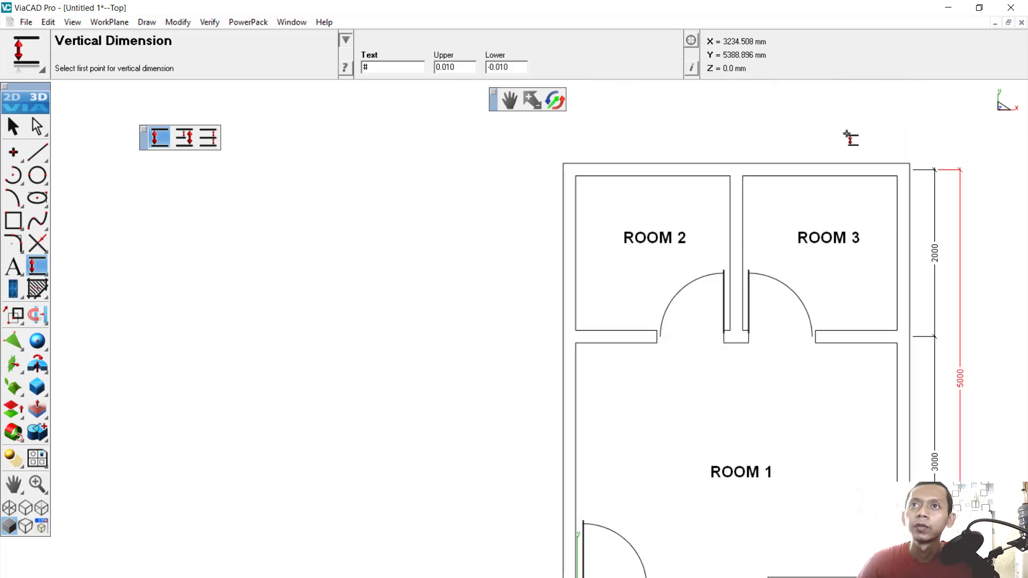
left_click_drag(37, 271, 90, 273)
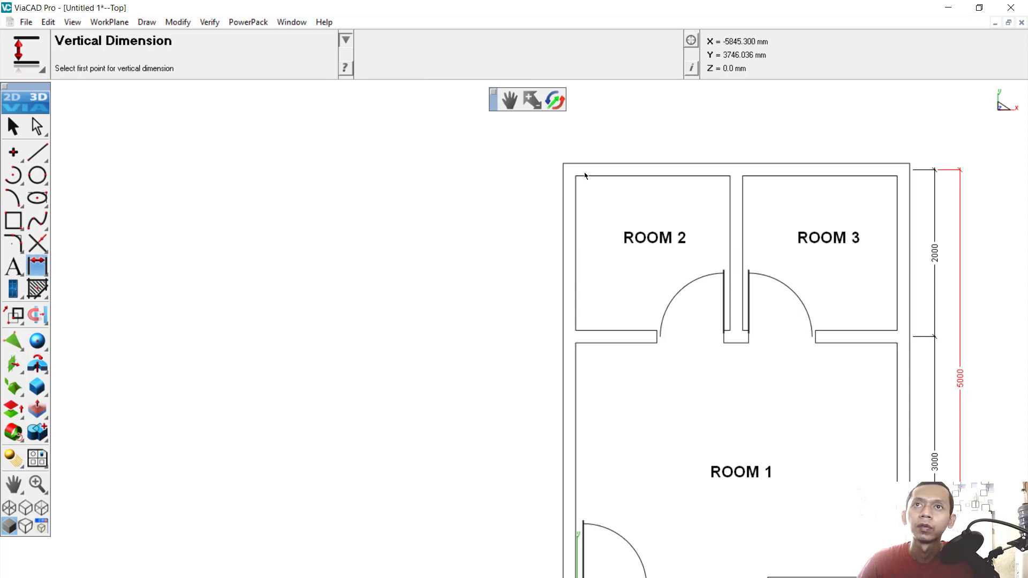
- Dimension the two top room widths at 2000 each above the top wall
scroll(937, 137, "up", 1)
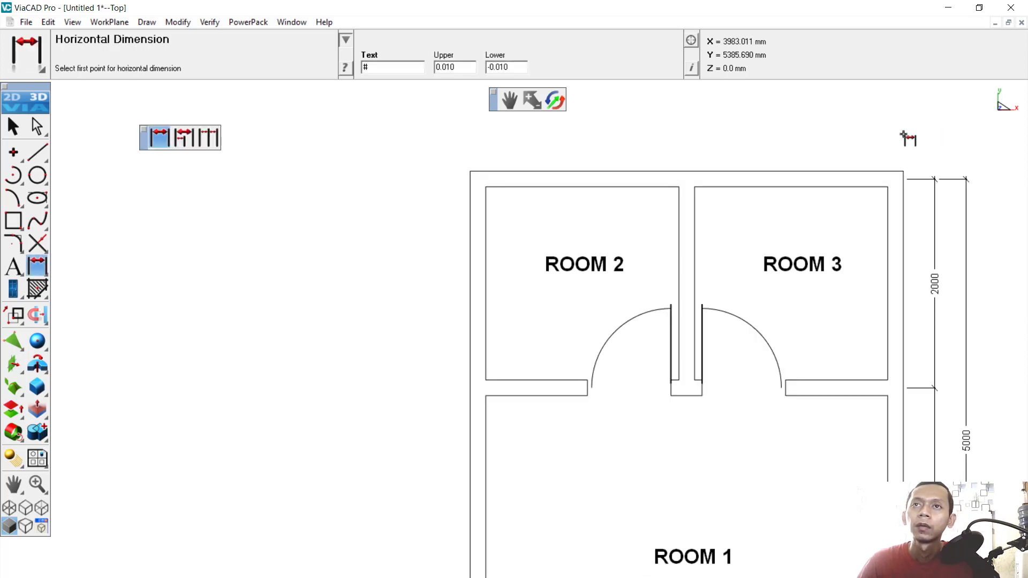
scroll(476, 170, "up", 3)
left_click(478, 174)
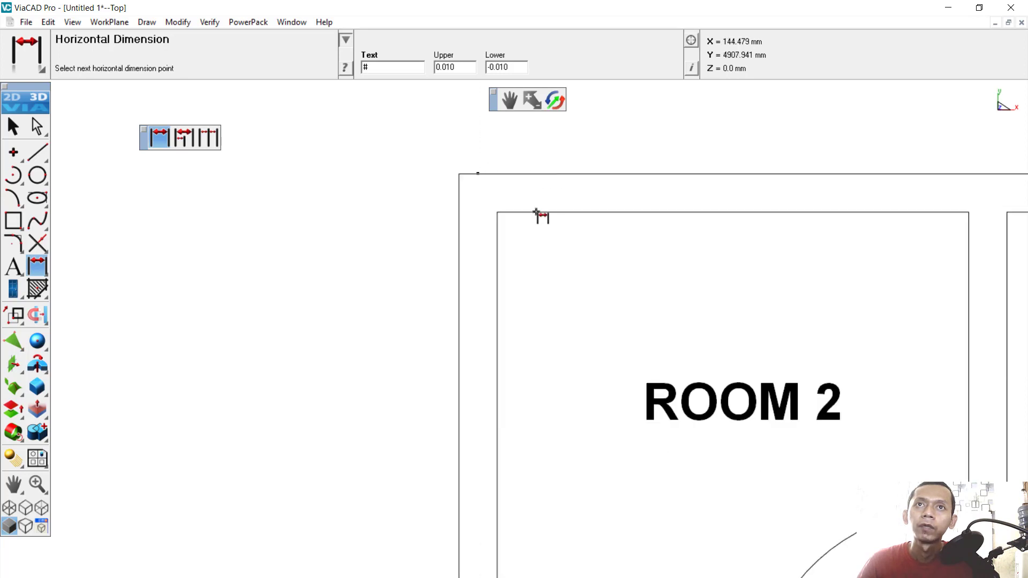
scroll(533, 213, "up", 2)
scroll(533, 214, "down", 4)
scroll(766, 175, "up", 1)
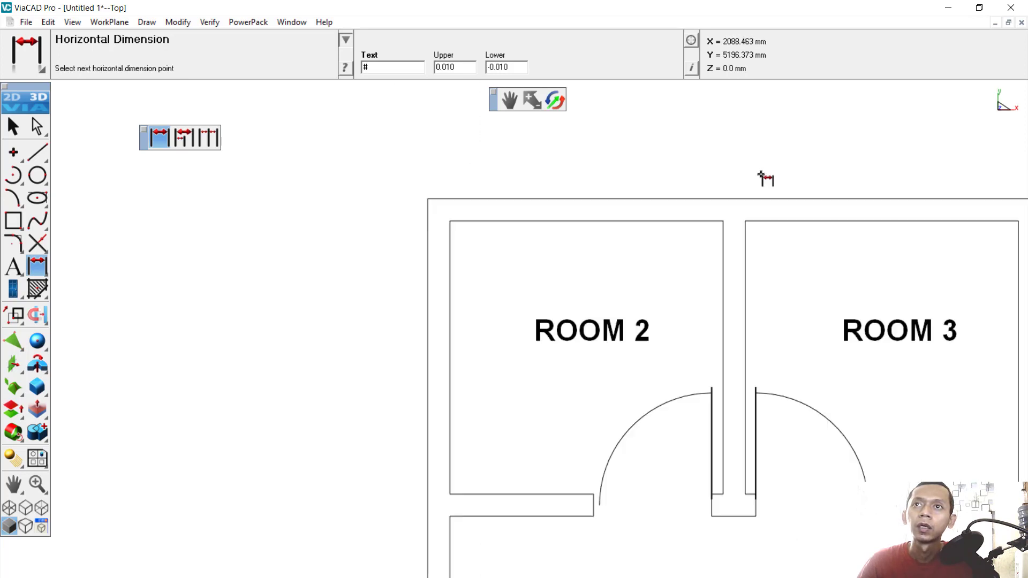
left_click(733, 204)
scroll(675, 211, "up", 4)
scroll(674, 211, "down", 5)
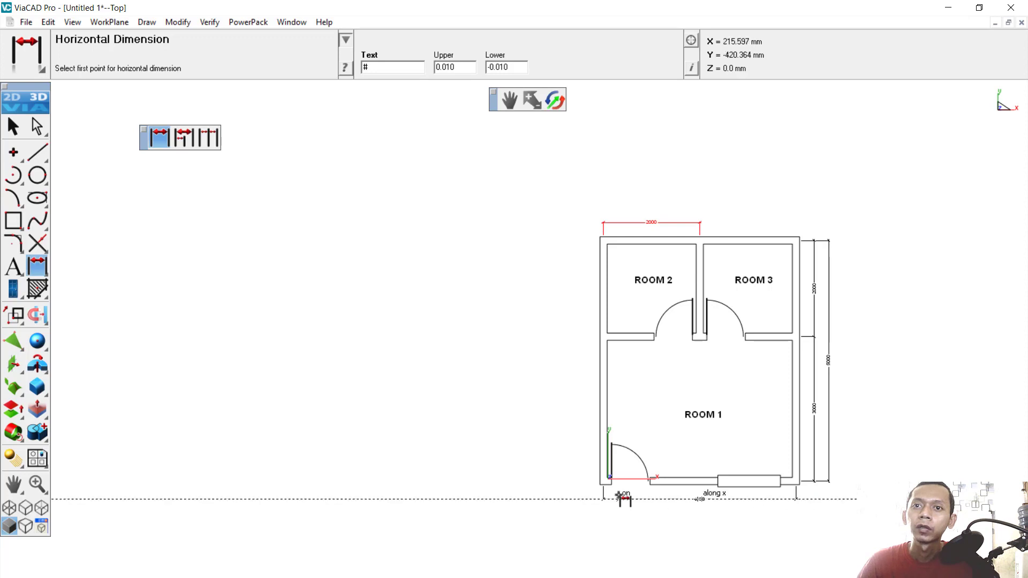
scroll(716, 195, "up", 4)
left_click(682, 308)
scroll(915, 302, "up", 2)
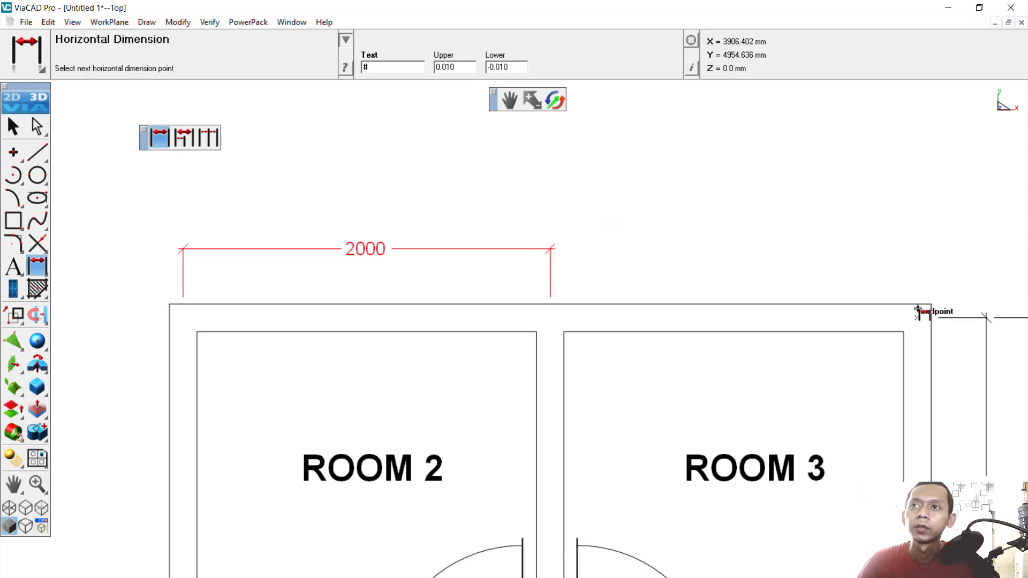
left_click(917, 305)
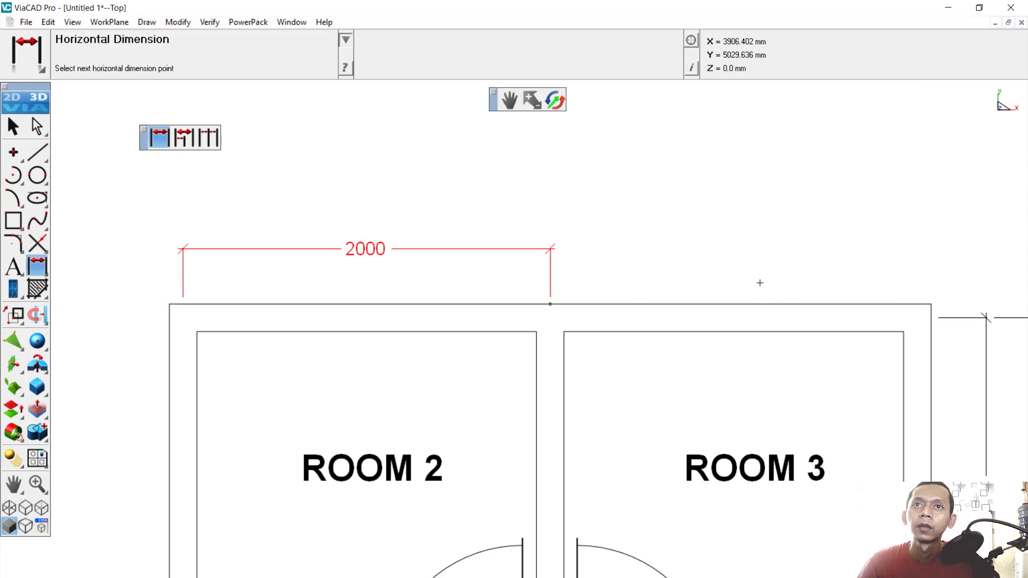
left_click(759, 281)
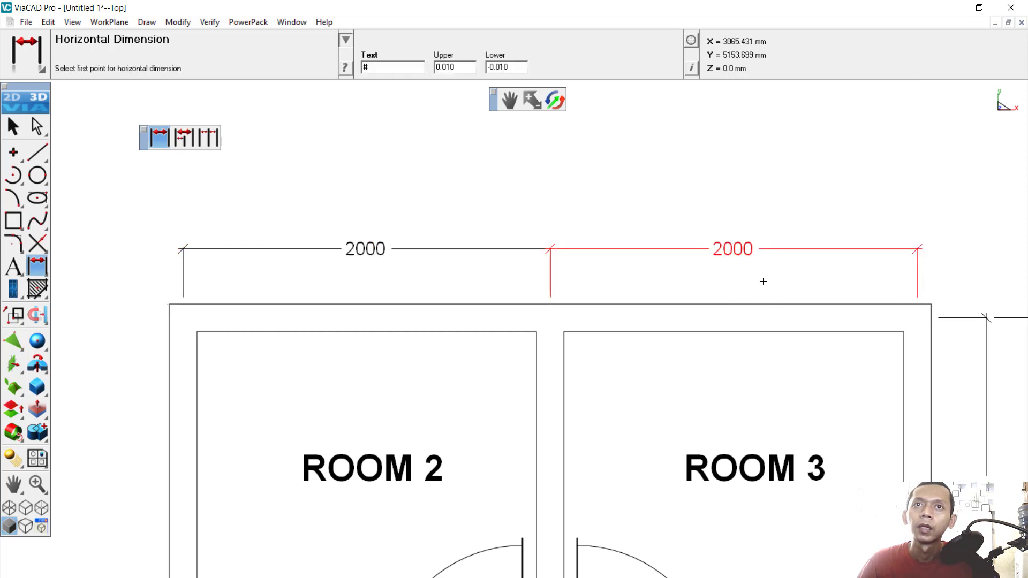
- Add the overall 4000 width dimension across the top dimension line ends
left_click(182, 250)
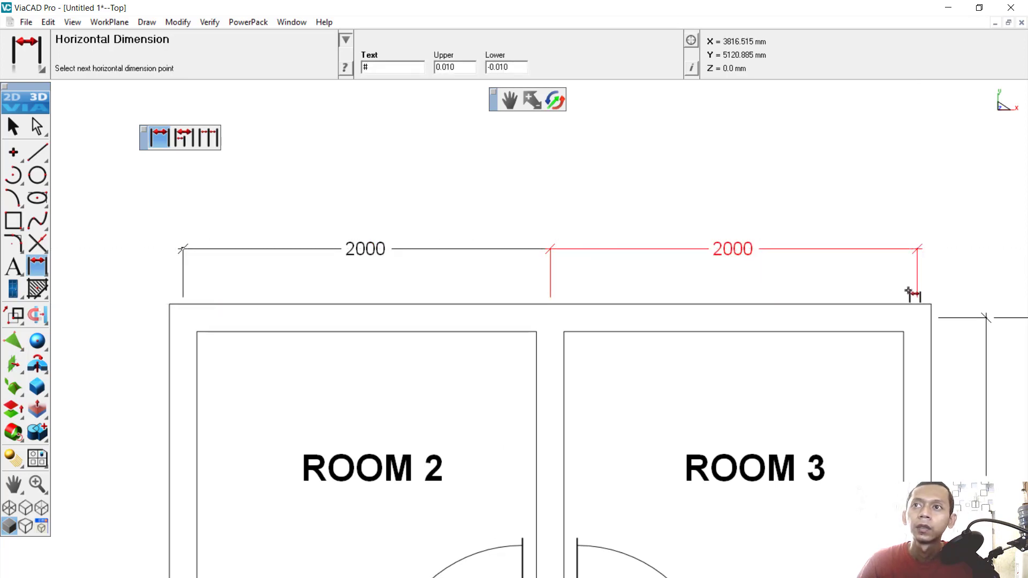
left_click(916, 250)
key("Return")
scroll(615, 273, "down", 5)
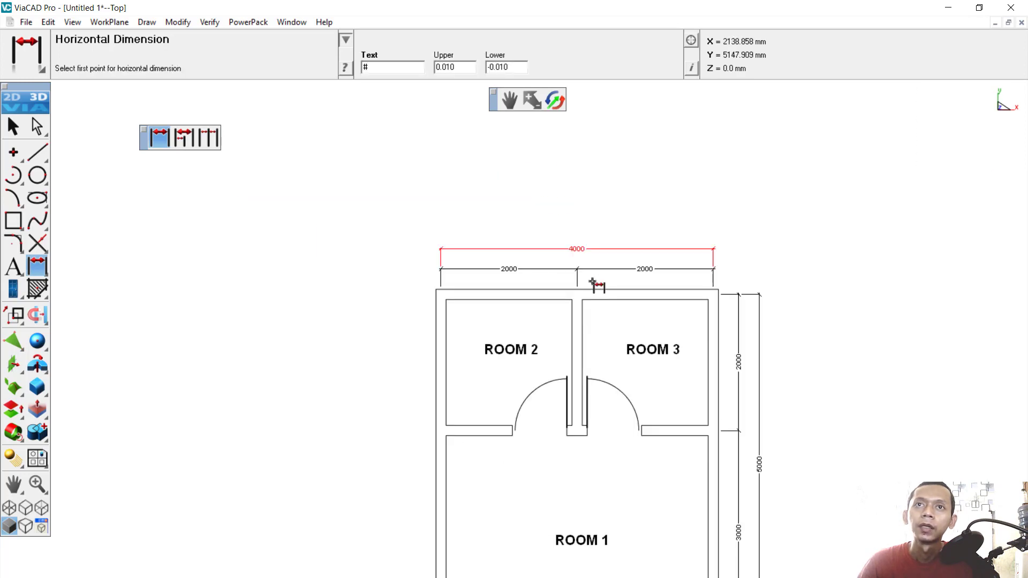
scroll(471, 466, "down", 3)
scroll(413, 424, "up", 3)
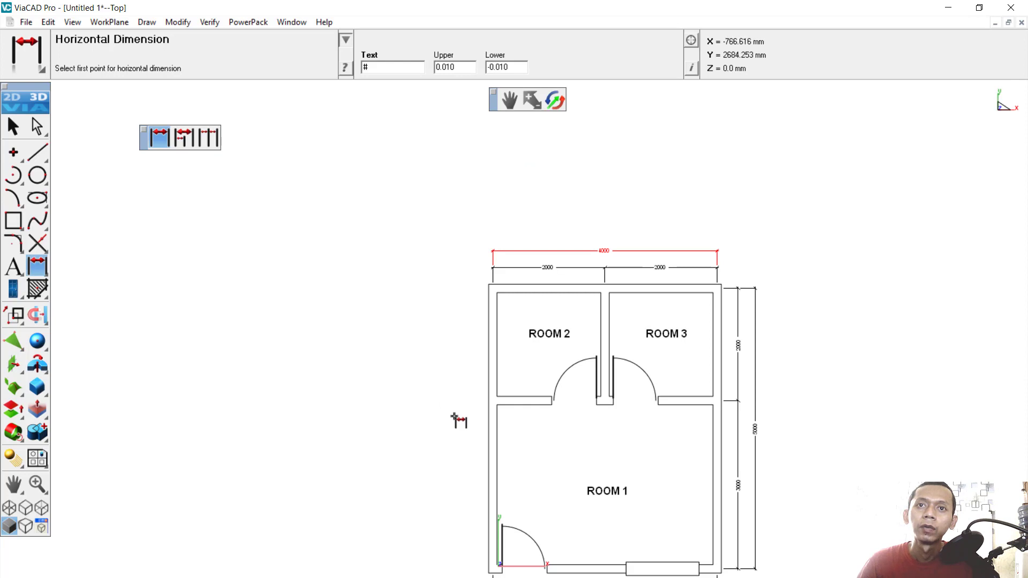
scroll(459, 419, "down", 2)
scroll(479, 530, "up", 4)
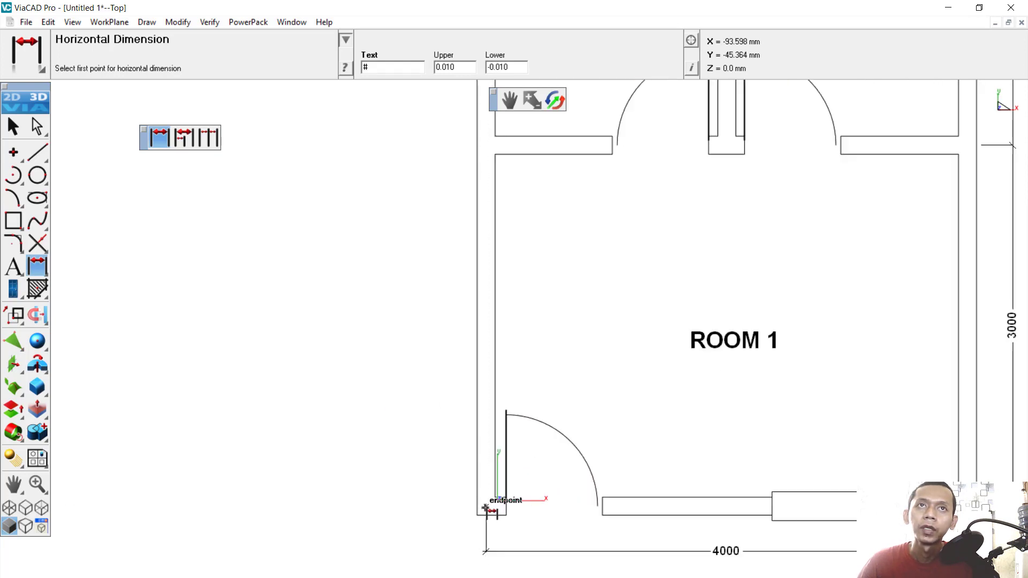
- Switch to Vertical Dimension and place a 3000 dimension left of ROOM 1
left_click_drag(37, 266, 107, 267)
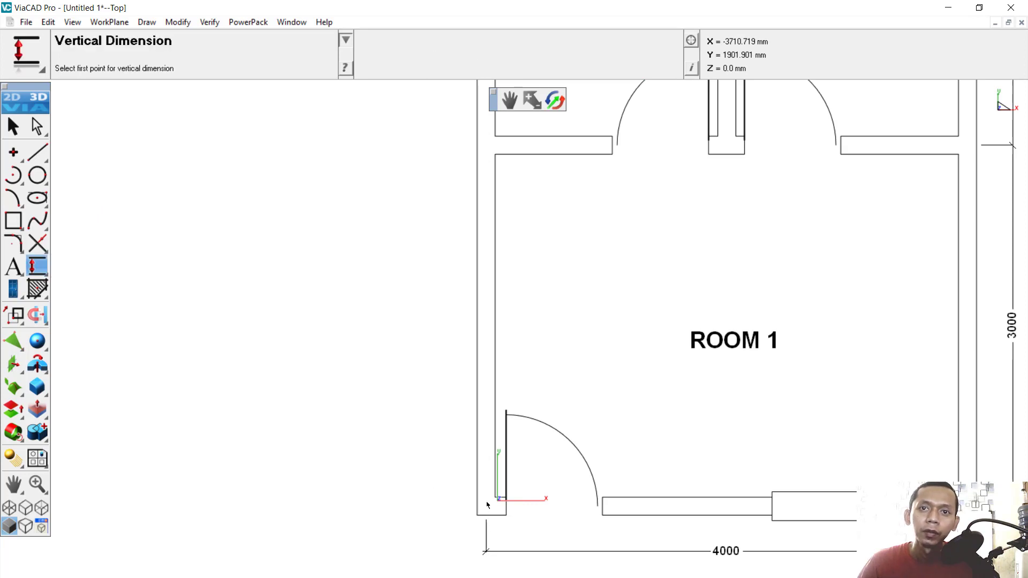
scroll(537, 526, "up", 2)
scroll(603, 535, "down", 3)
scroll(612, 555, "up", 3)
scroll(612, 555, "up", 1)
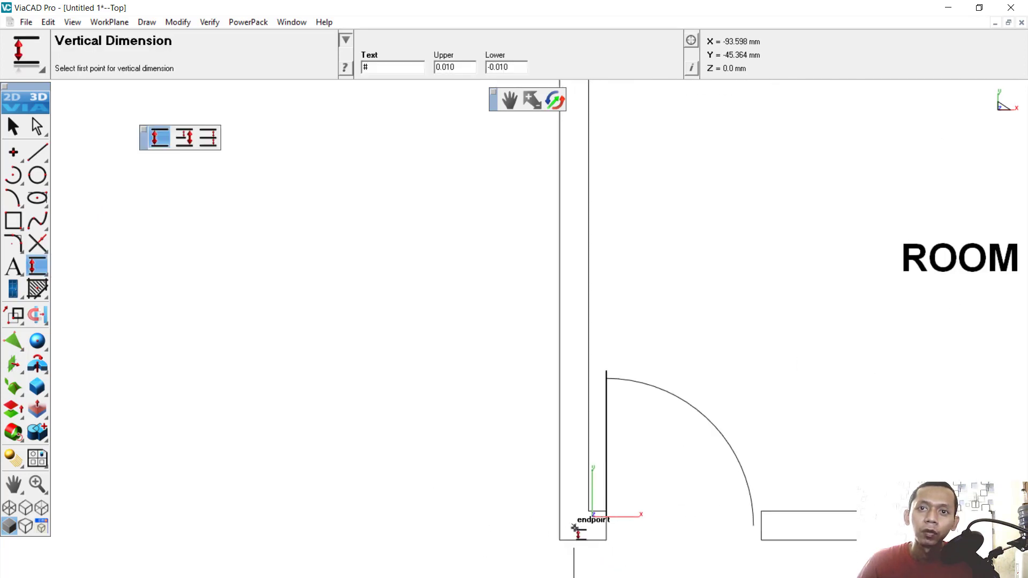
left_click(558, 527)
scroll(589, 504, "up", 2)
scroll(621, 455, "down", 5)
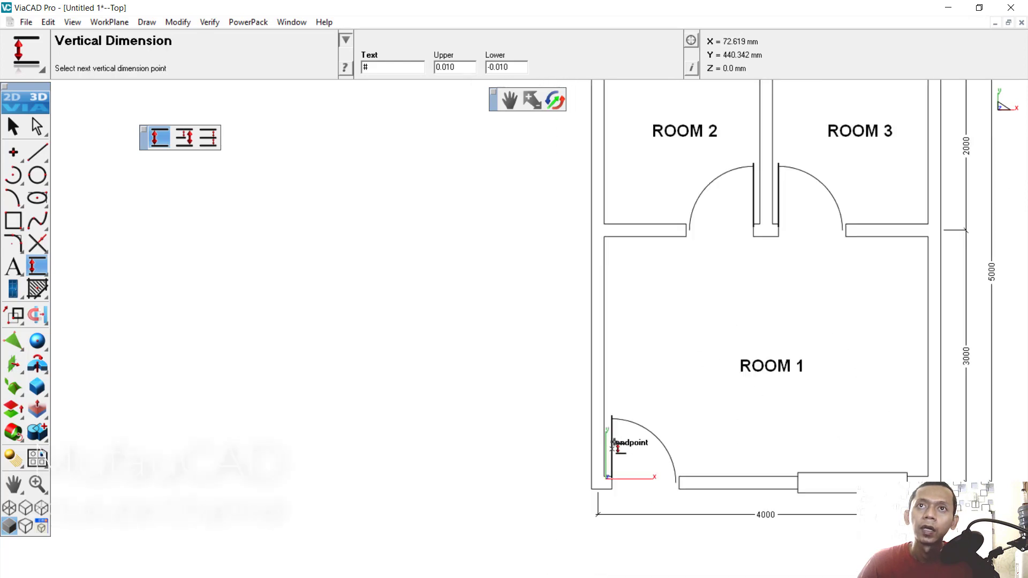
scroll(610, 322, "up", 5)
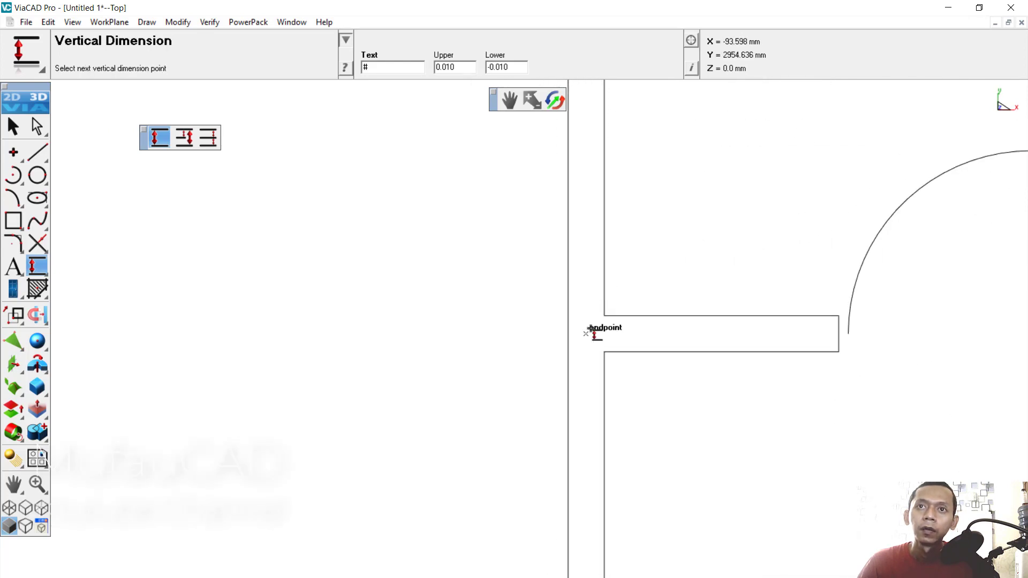
left_click(570, 332)
left_click(496, 381)
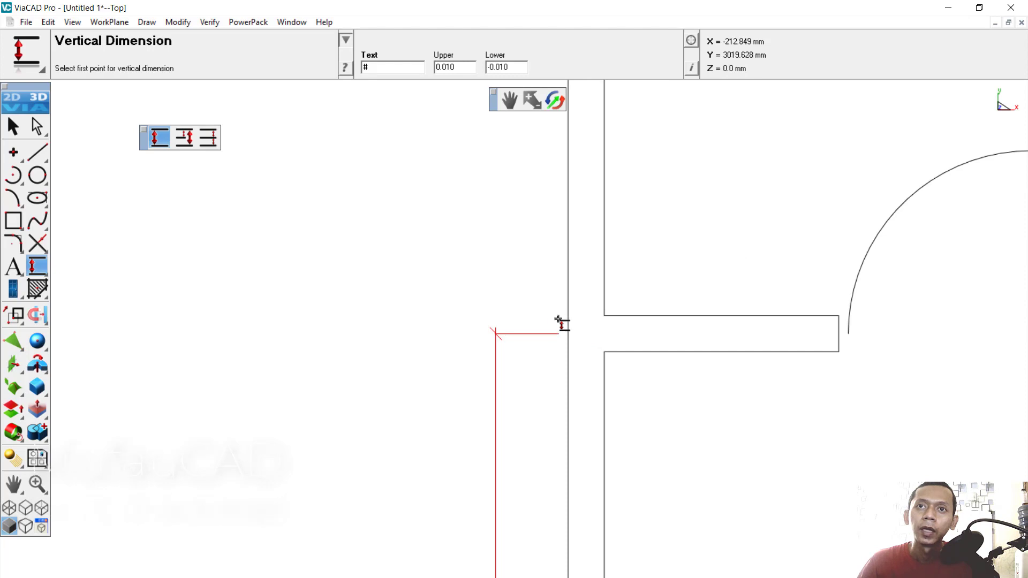
- Add a 2000 dimension left of ROOM 2 up to the top-left corner
left_click(566, 334)
scroll(572, 327, "down", 5)
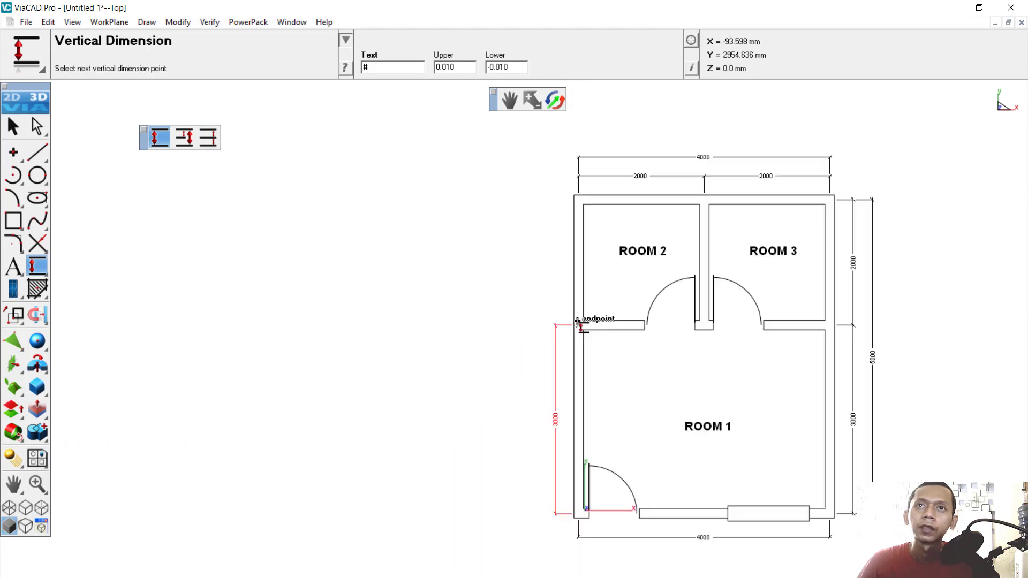
scroll(573, 190, "up", 3)
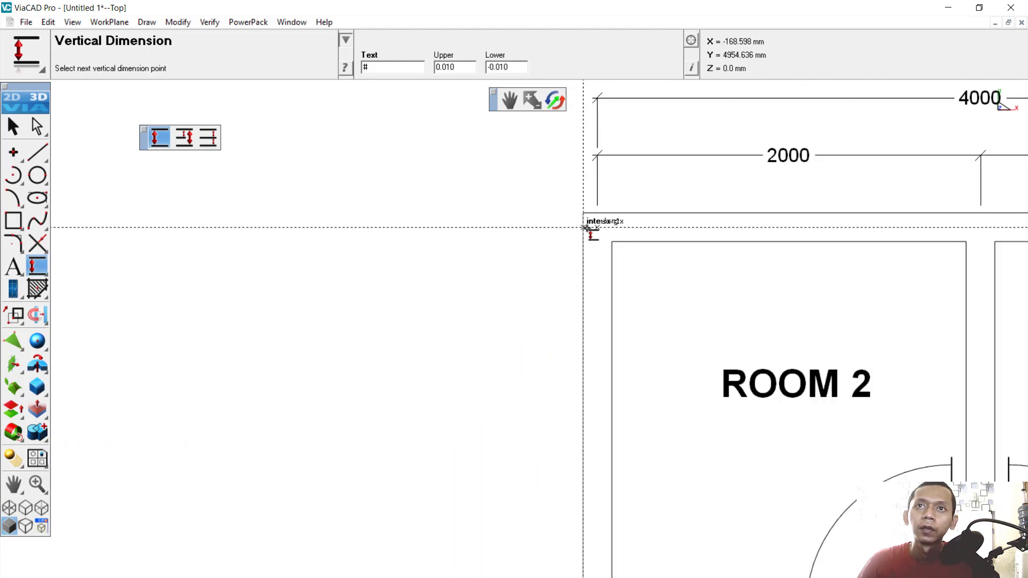
left_click(587, 228)
left_click(527, 300)
scroll(584, 300, "down", 5)
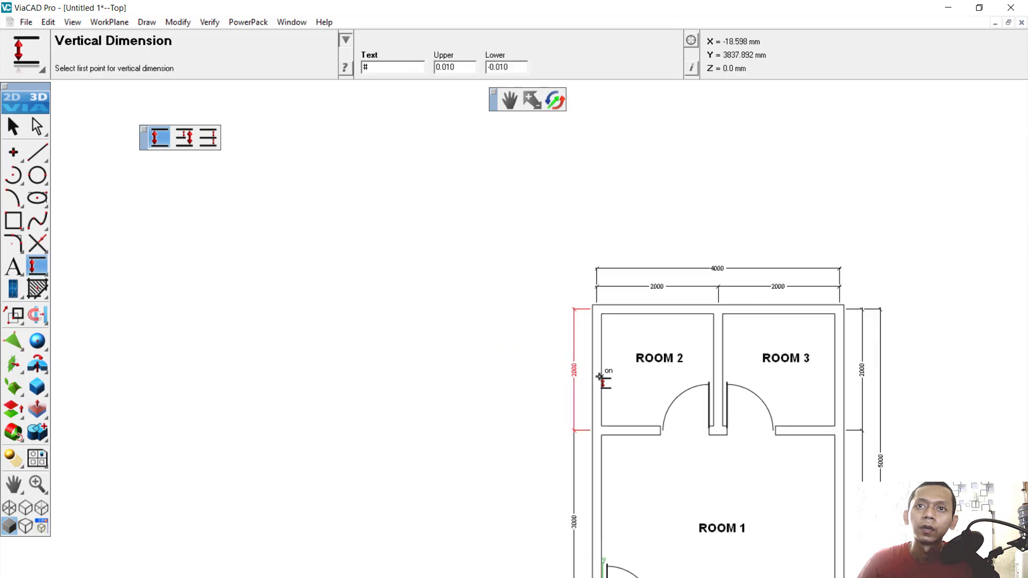
scroll(598, 483, "up", 5)
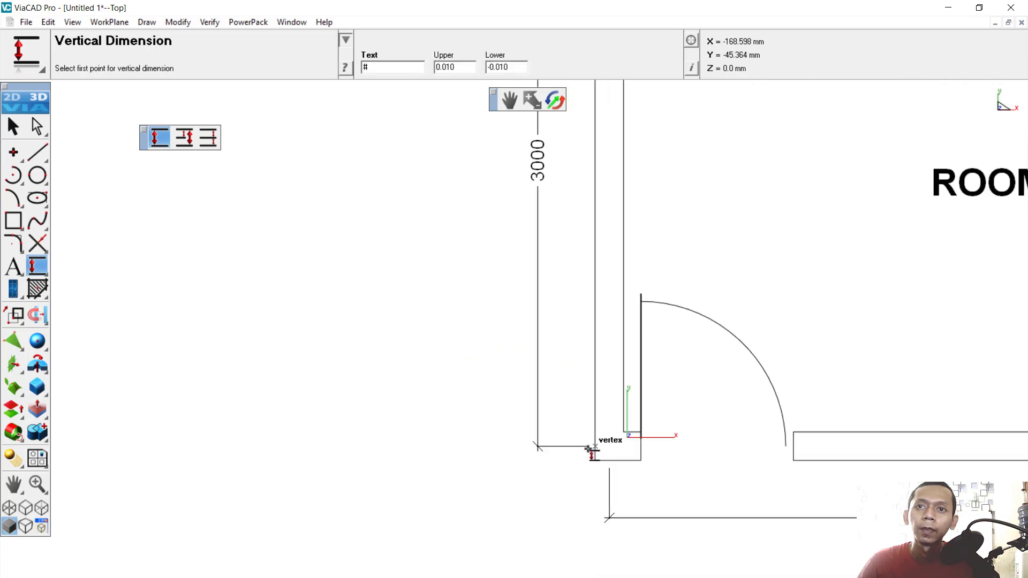
- Add the overall 5000 height dimension on the left and pan the plan to the centre
left_click(537, 445)
scroll(615, 394, "down", 5)
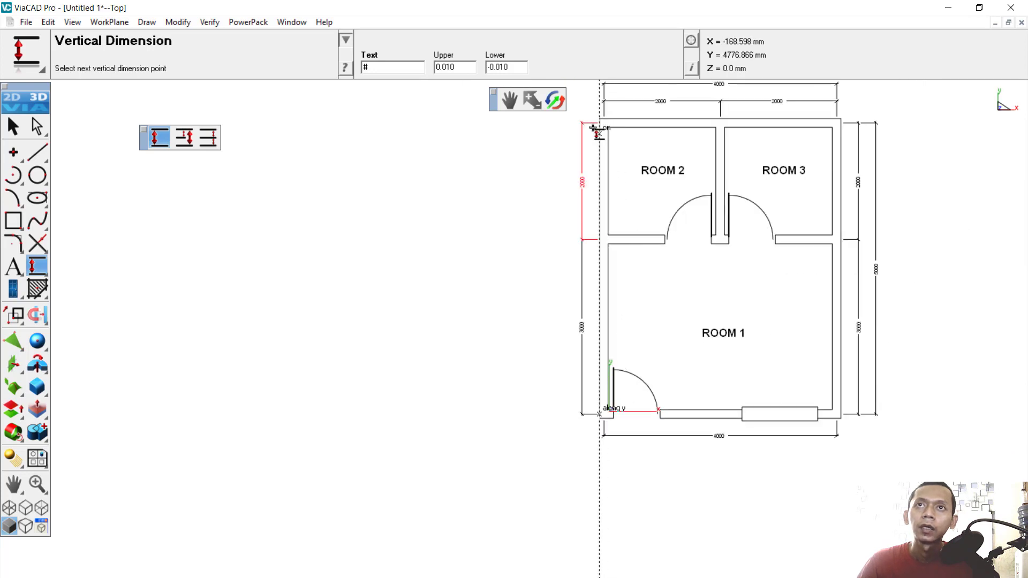
scroll(593, 128, "up", 5)
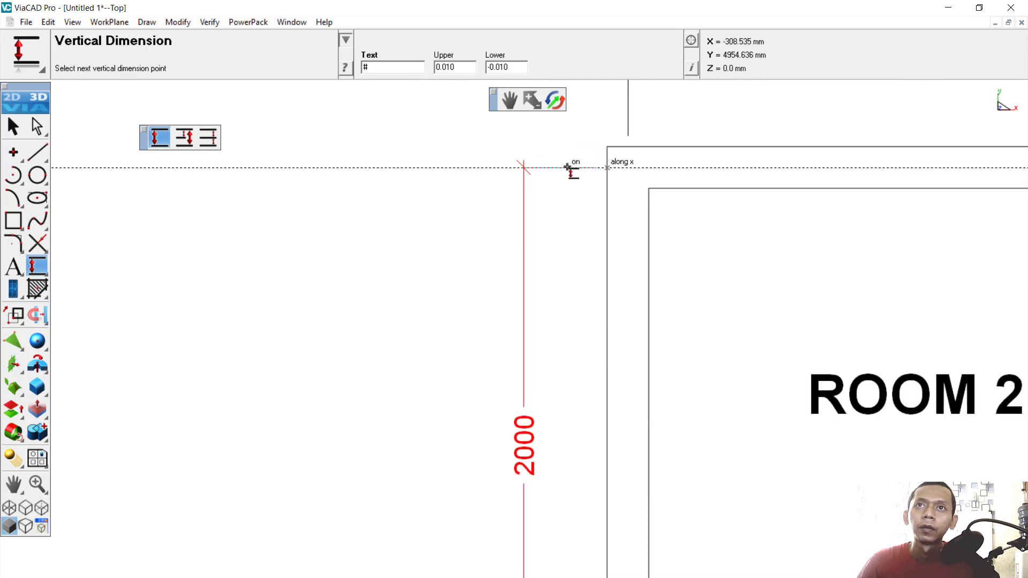
left_click(524, 168)
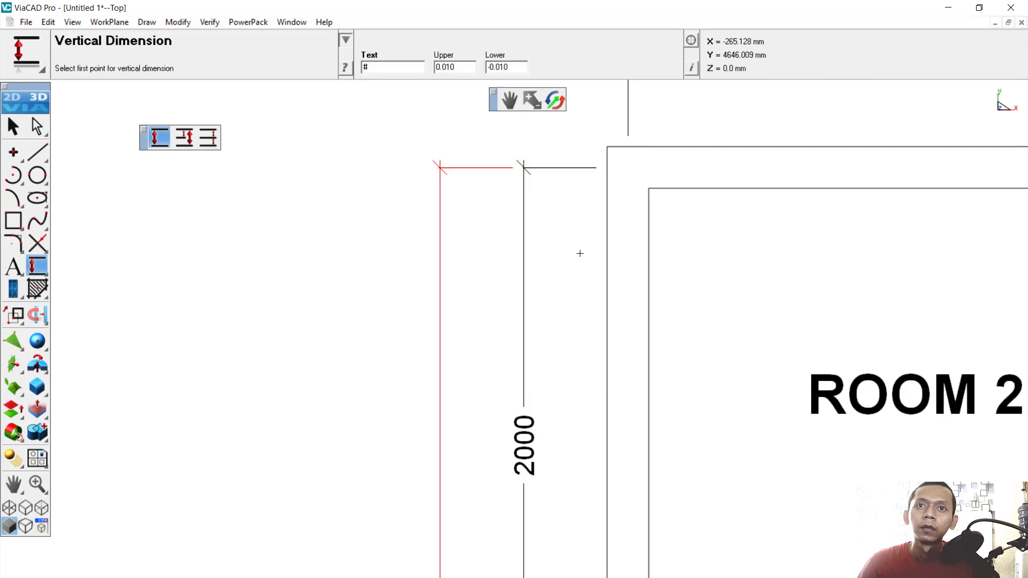
scroll(583, 273, "down", 5)
scroll(610, 327, "down", 2)
scroll(642, 345, "up", 1)
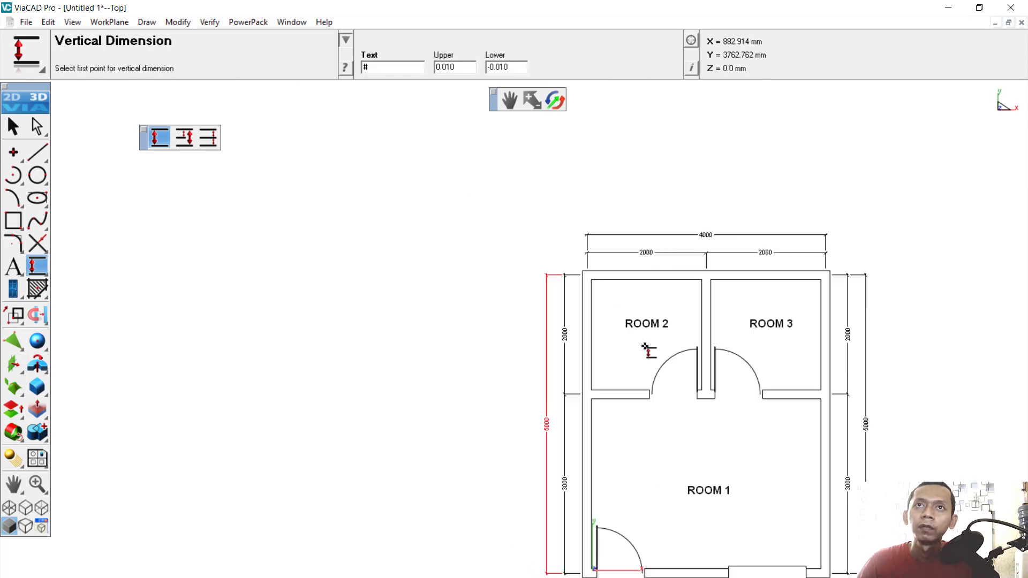
left_click(514, 100)
left_click_drag(704, 416, 632, 349)
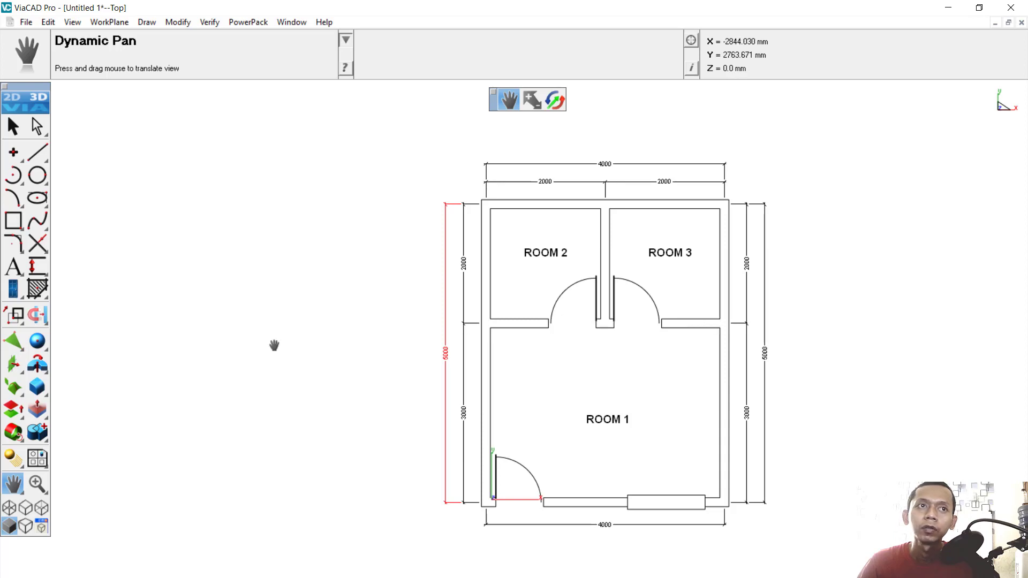
- Set up the Hatch tool with spacing 30 and angle 45
left_click(37, 289)
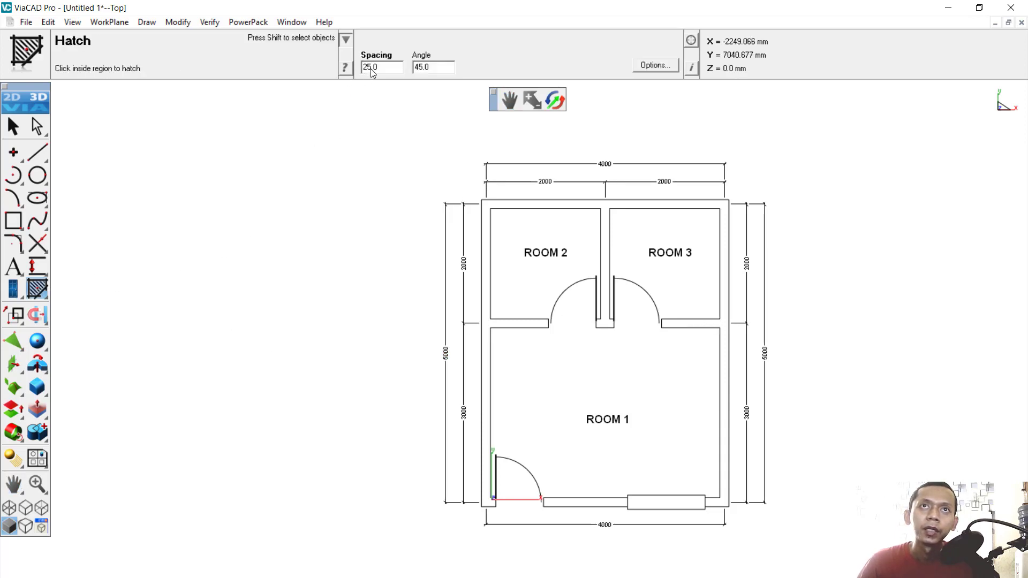
left_click_drag(378, 67, 363, 67)
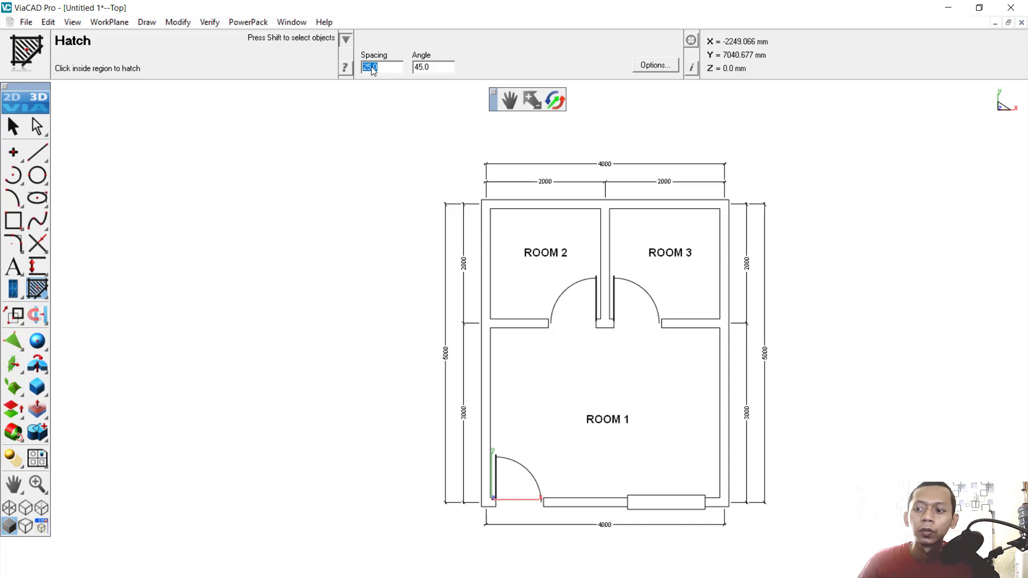
type("30")
left_click(439, 72)
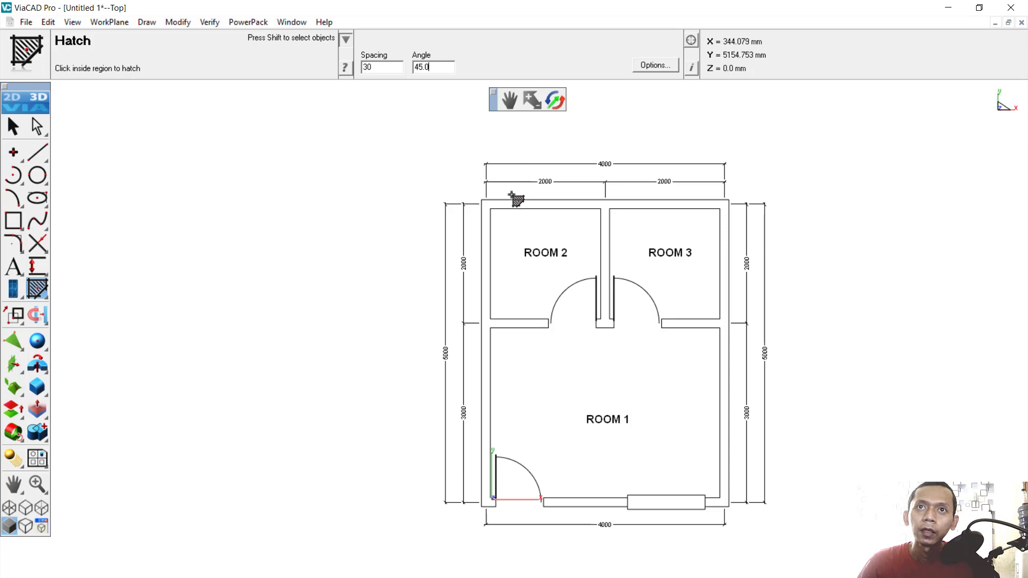
- Hatch the outer wall region and the bottom wall between door and window, then exit hatching
scroll(512, 207, "up", 3)
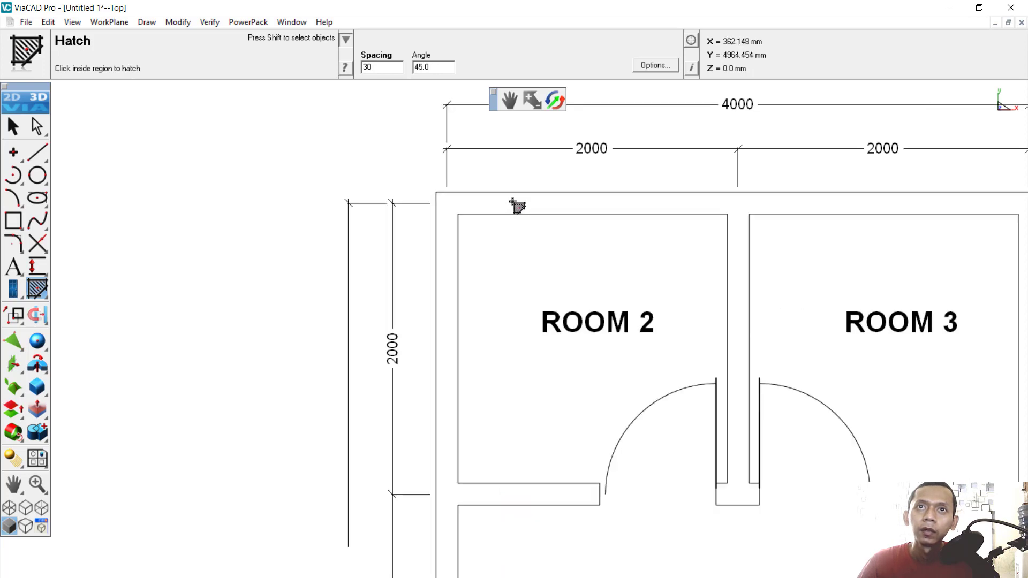
left_click(517, 205)
scroll(696, 230, "down", 5)
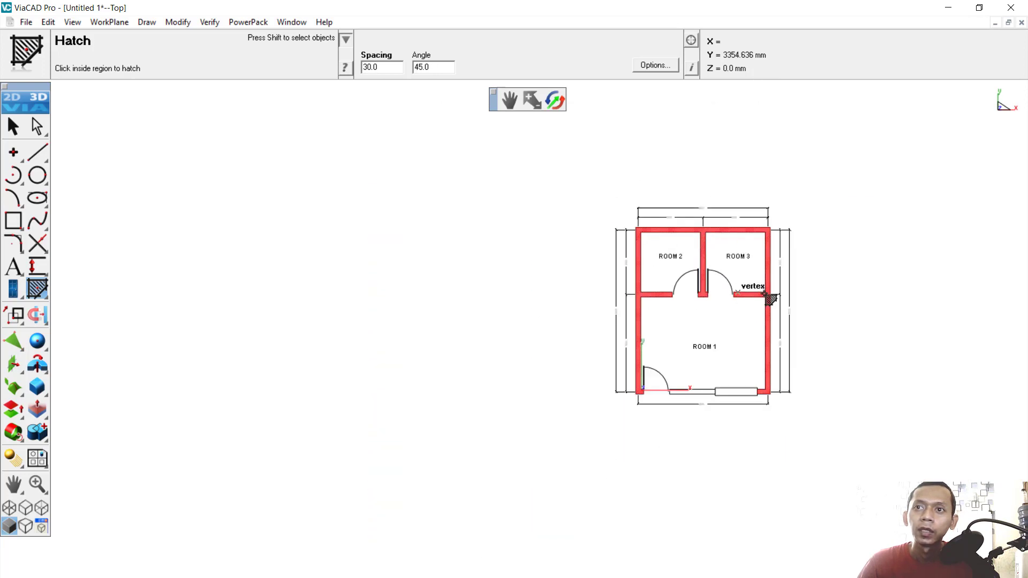
scroll(750, 401, "up", 4)
scroll(731, 393, "up", 2)
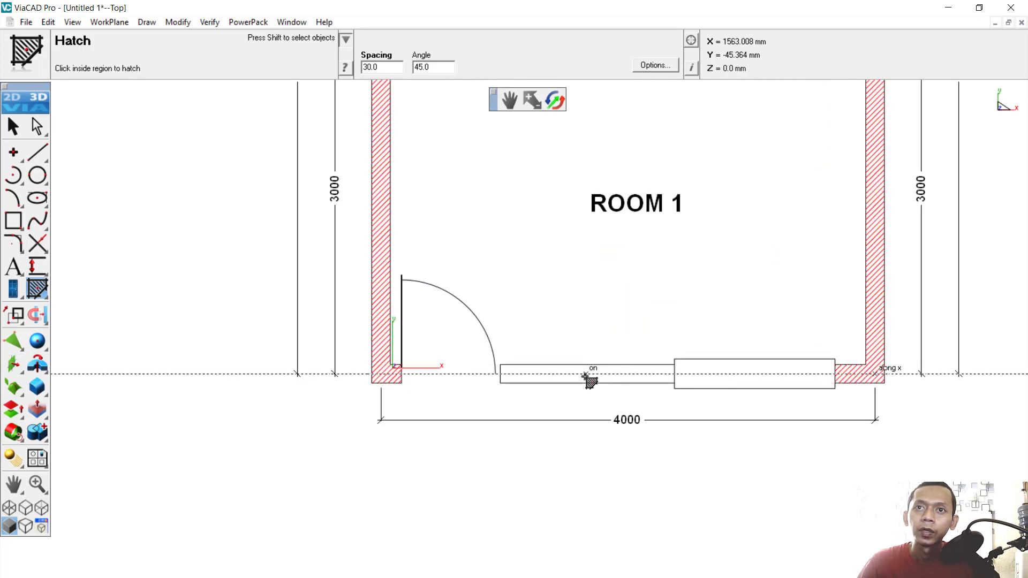
left_click(588, 380)
scroll(644, 346, "up", 2)
scroll(645, 349, "down", 6)
scroll(704, 150, "down", 3)
scroll(705, 149, "up", 4)
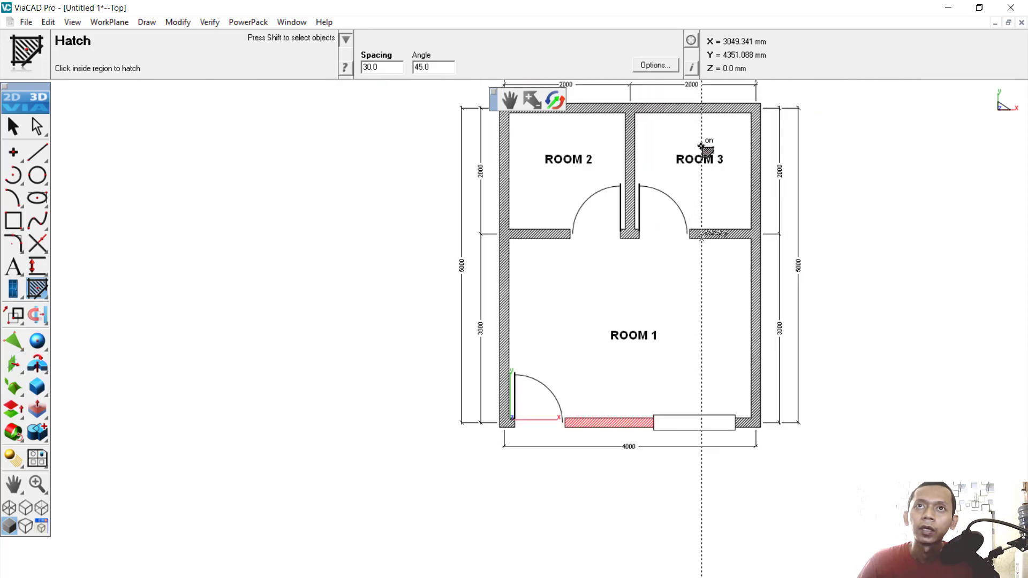
left_click(14, 129)
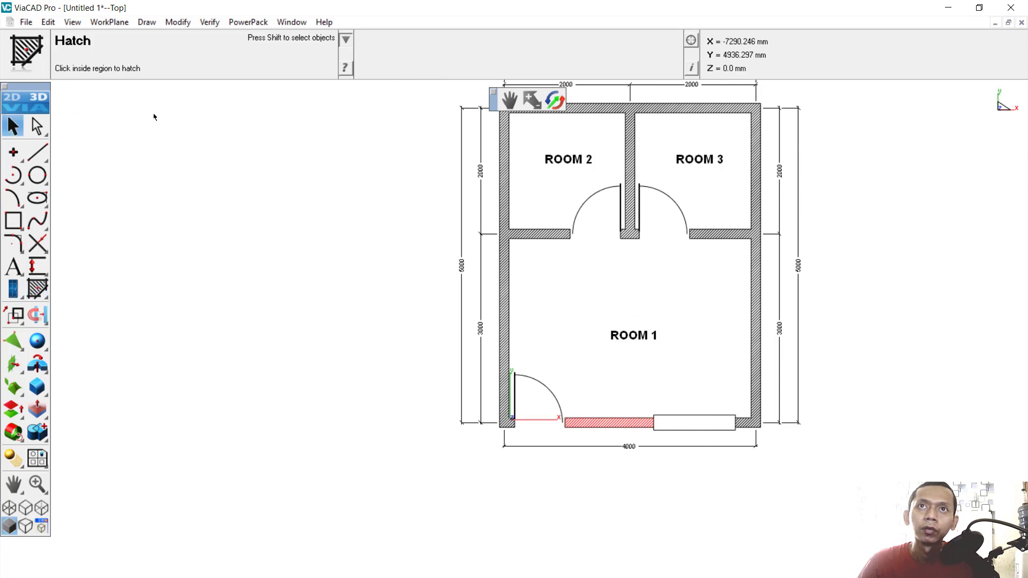
left_click(511, 103)
left_click_drag(691, 193, 640, 265)
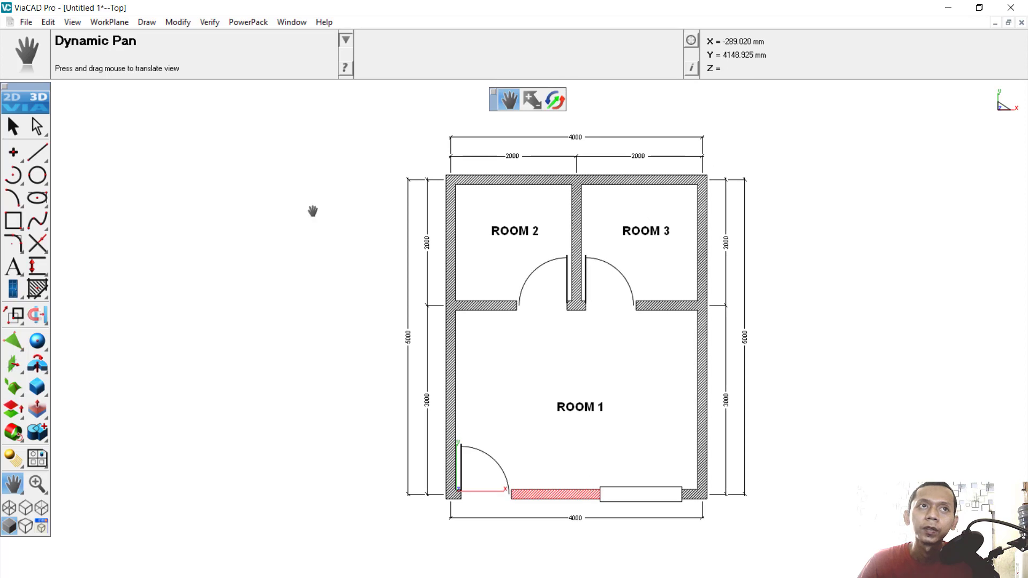
key("Escape")
key("Escape")
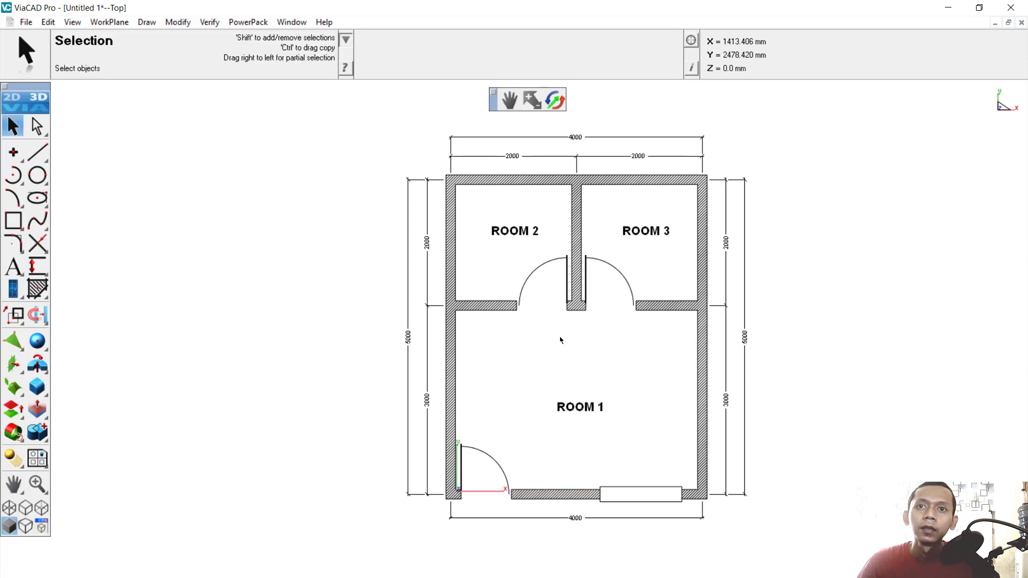